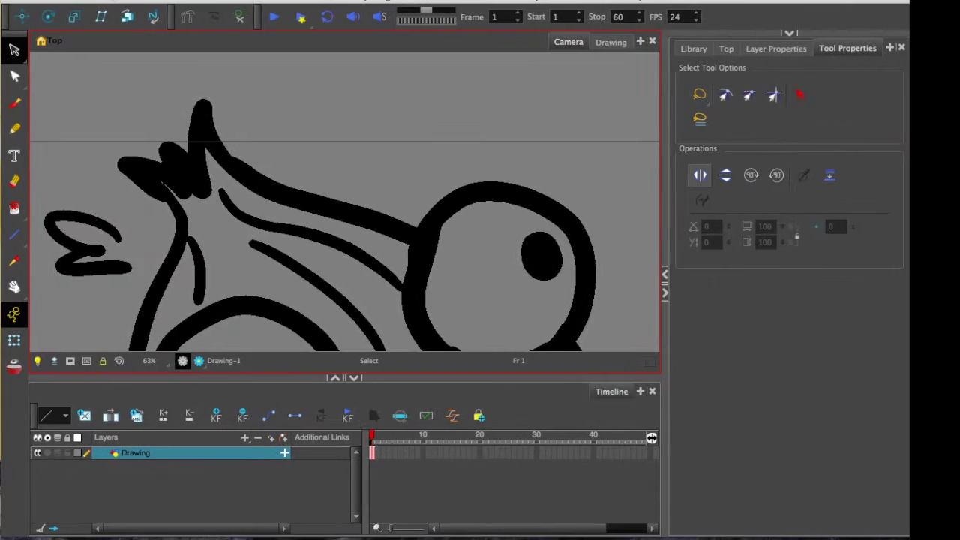
Step: Fit the whole onion drawing in view and lasso-select all of its strokes
{"action": "key", "text": "shift+m"}
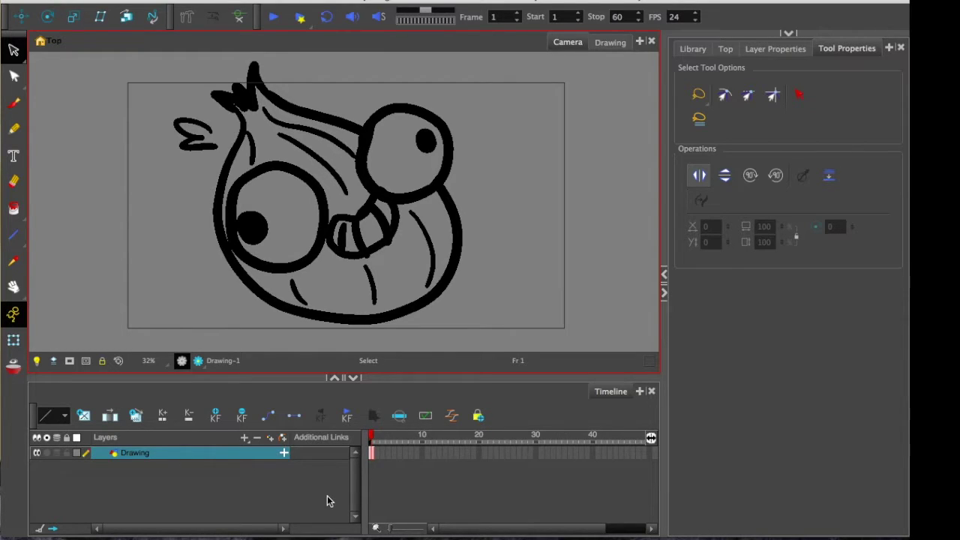
{"action": "mouse_move", "coordinate": [122, 94]}
{"action": "left_mouse_down"}
{"action": "mouse_move", "coordinate": [218, 287]}
{"action": "mouse_move", "coordinate": [229, 240]}
{"action": "left_mouse_up"}
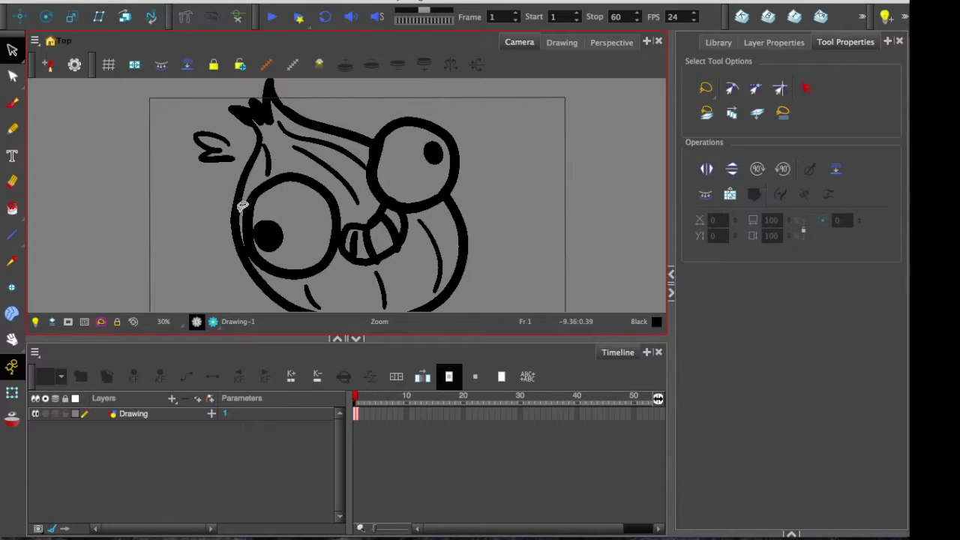
Step: Try the Select and Animate tools, show the onion's contour points, then show all windows
{"action": "left_click", "coordinate": [12, 49]}
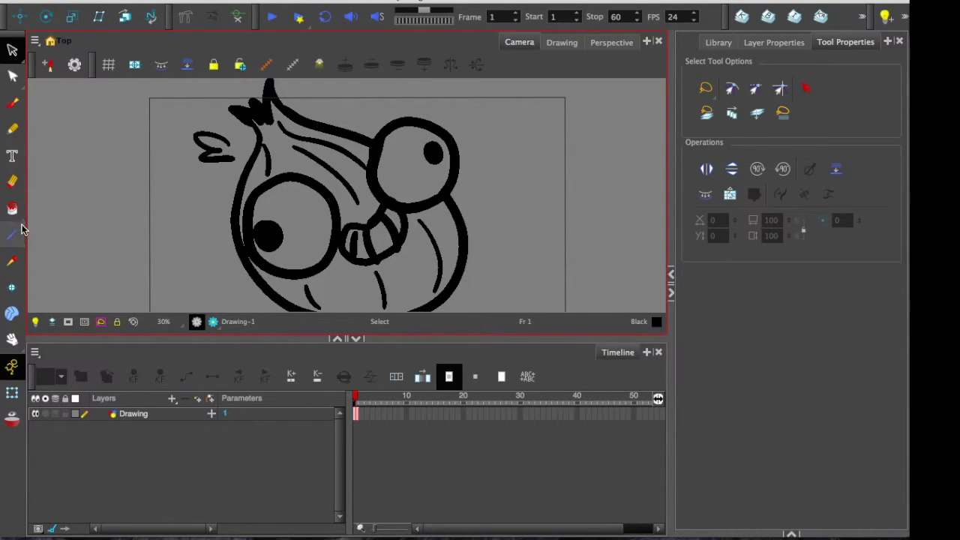
{"action": "left_click", "coordinate": [10, 364]}
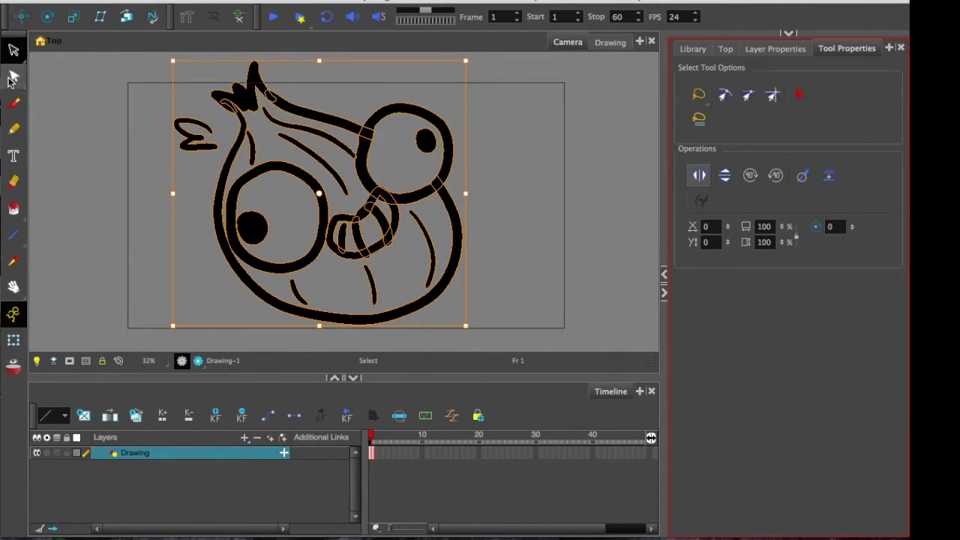
{"action": "left_click", "coordinate": [15, 79]}
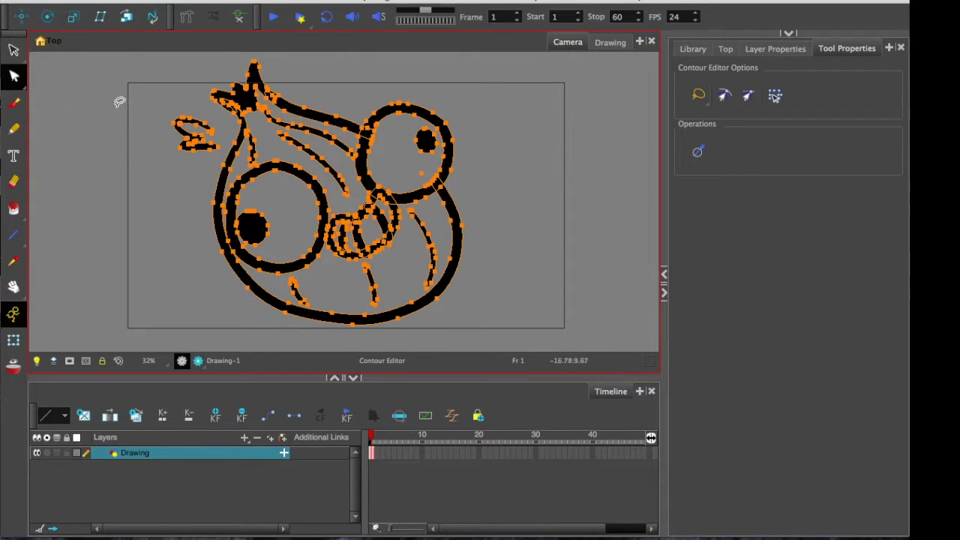
{"action": "key", "text": "ctrl+Down"}
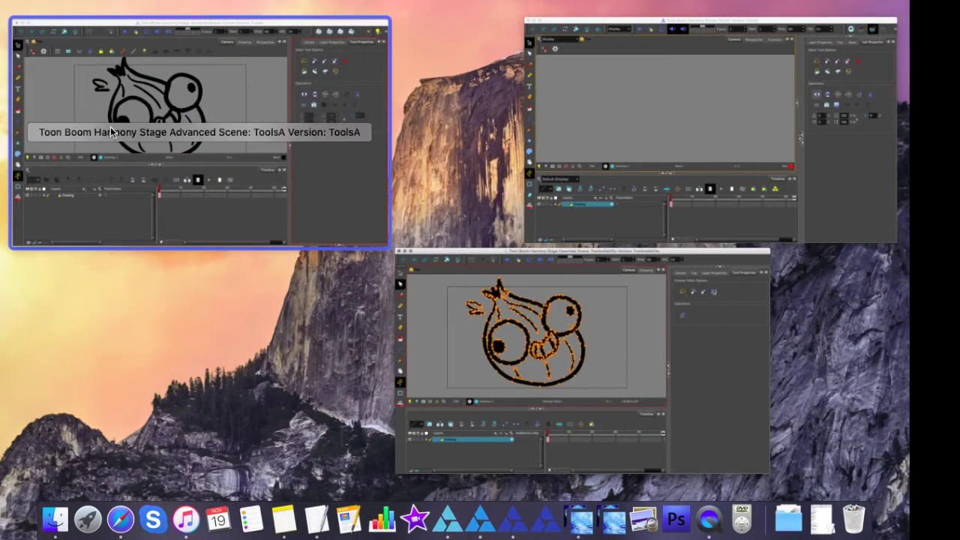
Step: Set the brush to Maximum Size 146.16 and Minimum Size 9.6% in Brush Properties
{"action": "left_click", "coordinate": [109, 134]}
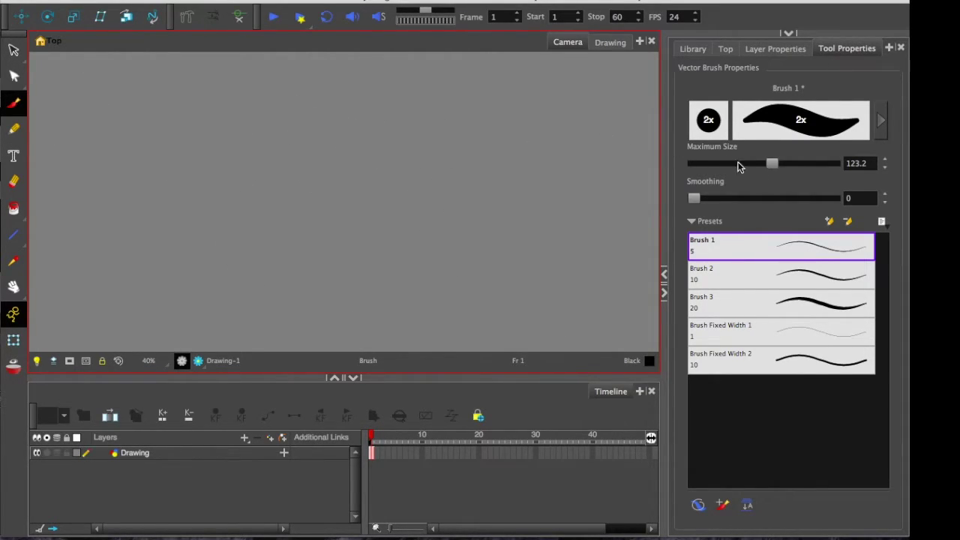
{"action": "left_click_drag", "start_coordinate": [755, 162], "coordinate": [748, 159]}
{"action": "left_click", "coordinate": [881, 120]}
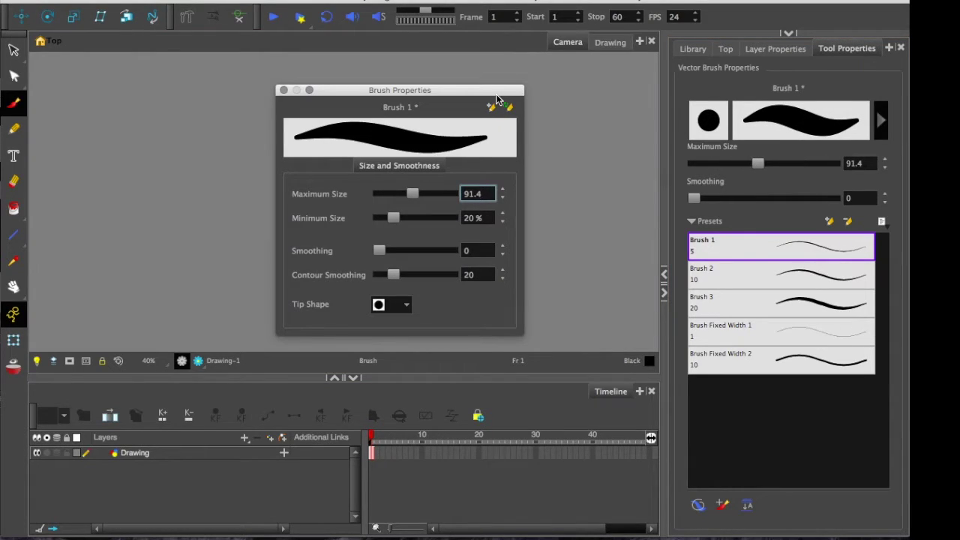
{"action": "mouse_move", "coordinate": [412, 193]}
{"action": "left_mouse_down"}
{"action": "mouse_move", "coordinate": [424, 193]}
{"action": "mouse_move", "coordinate": [389, 217]}
{"action": "left_mouse_up"}
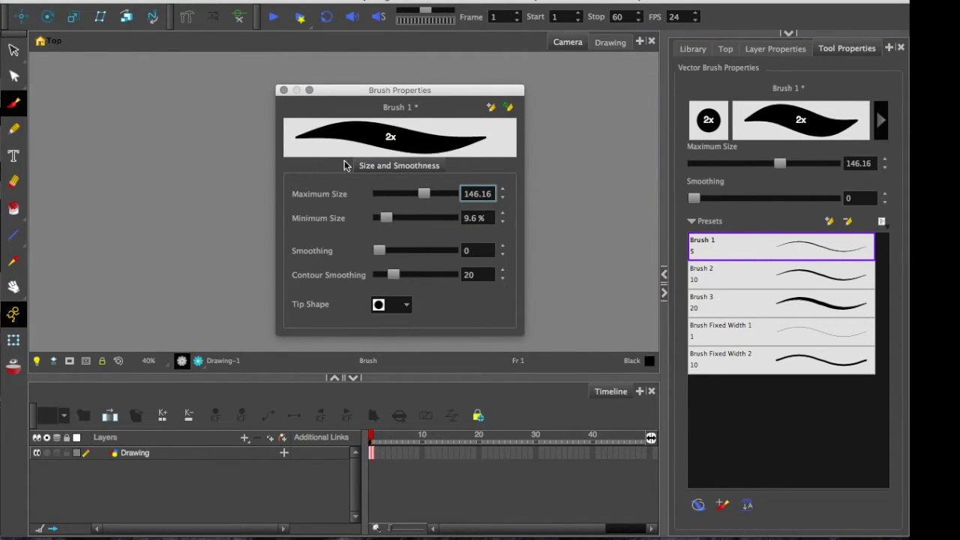
{"action": "left_click", "coordinate": [284, 90]}
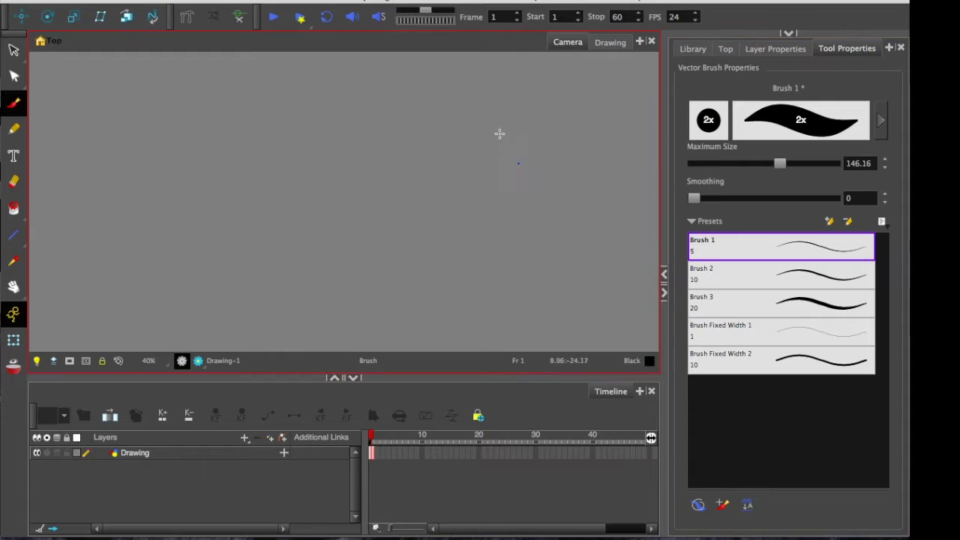
Step: Draw a thick black squiggle, then try the Brush Fixed Width 2, Fixed Width 1 and Brush 2 presets
{"action": "mouse_move", "coordinate": [518, 160]}
{"action": "left_mouse_down"}
{"action": "mouse_move", "coordinate": [418, 235]}
{"action": "mouse_move", "coordinate": [360, 228]}
{"action": "mouse_move", "coordinate": [158, 149]}
{"action": "mouse_move", "coordinate": [170, 200]}
{"action": "mouse_move", "coordinate": [87, 259]}
{"action": "mouse_move", "coordinate": [69, 165]}
{"action": "left_mouse_up"}
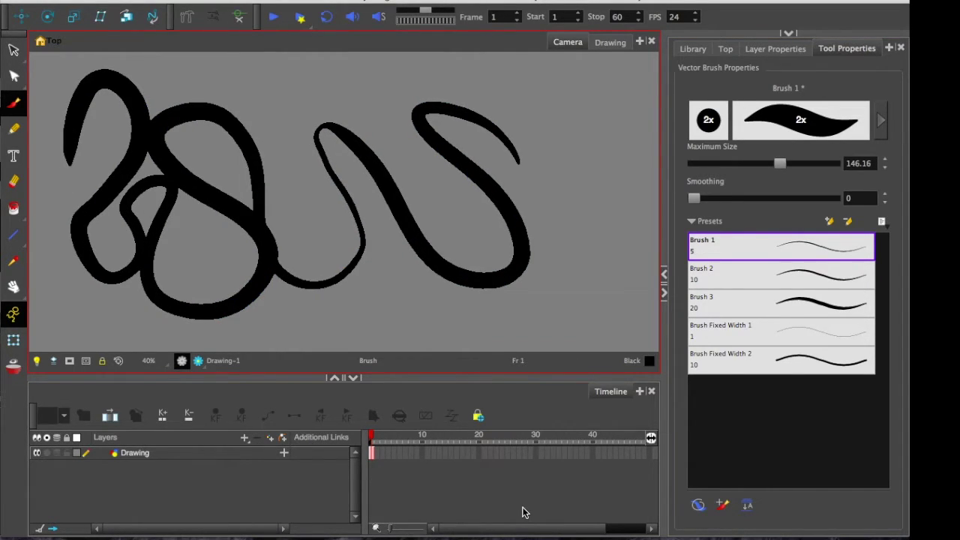
{"action": "left_click", "coordinate": [735, 349]}
{"action": "left_click", "coordinate": [735, 352]}
{"action": "left_click", "coordinate": [718, 270]}
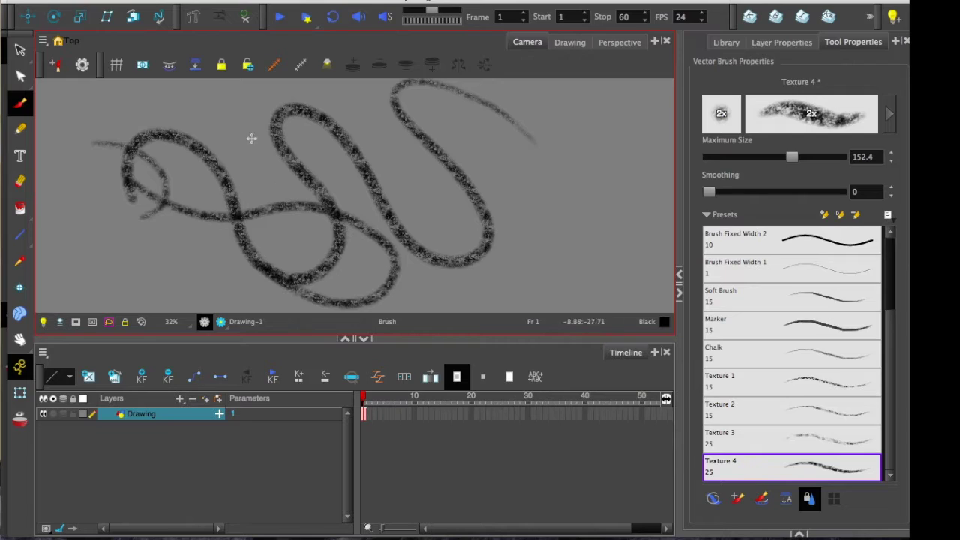
Step: Draw another textured stroke, then add a new drawing layer with bitmap line and colour art
{"action": "mouse_move", "coordinate": [251, 137]}
{"action": "left_mouse_down"}
{"action": "mouse_move", "coordinate": [372, 219]}
{"action": "mouse_move", "coordinate": [238, 231]}
{"action": "left_mouse_up"}
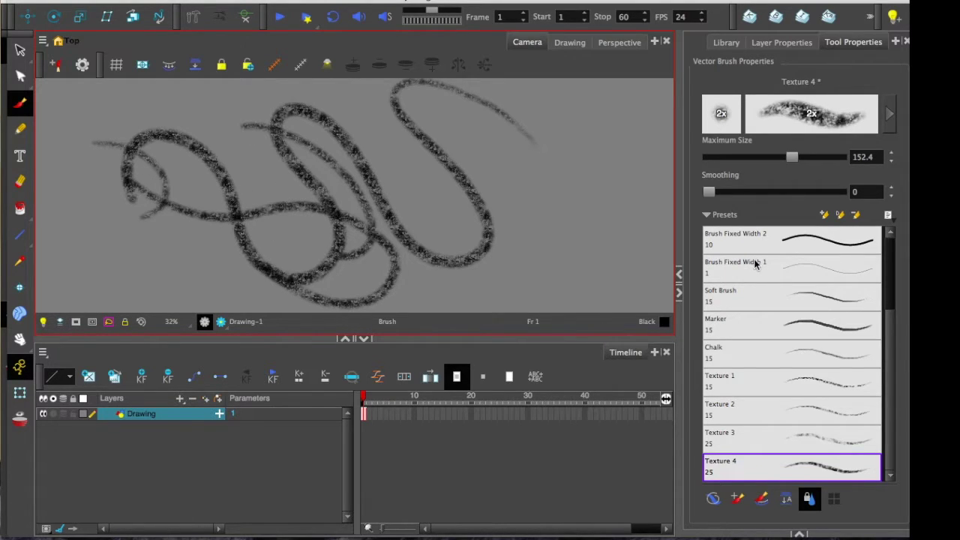
{"action": "key", "text": "super+r"}
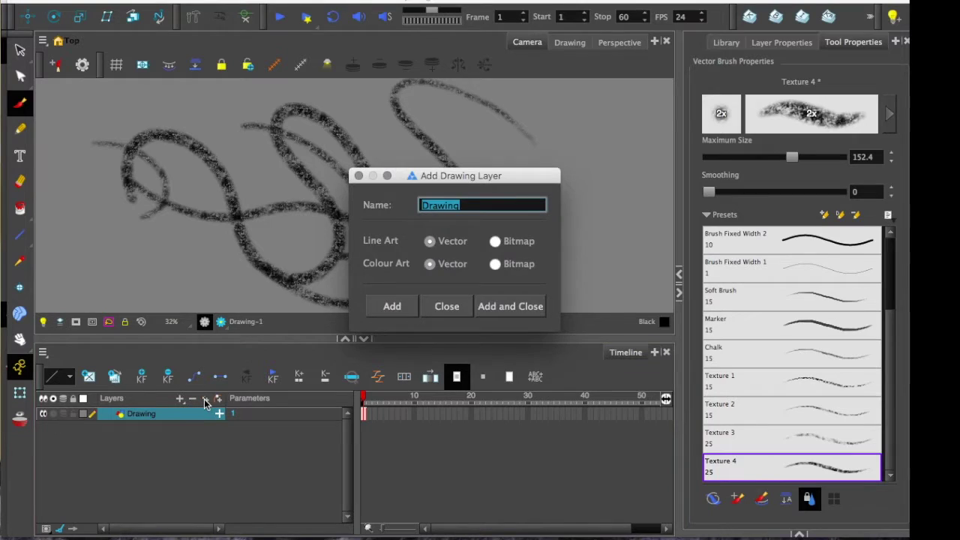
{"action": "left_click", "coordinate": [495, 241]}
{"action": "left_click", "coordinate": [495, 264]}
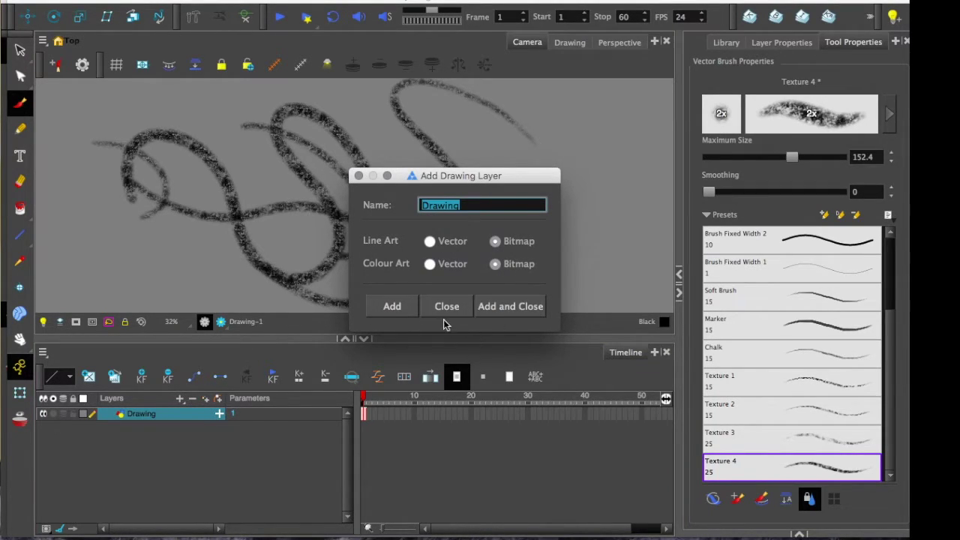
{"action": "left_click", "coordinate": [483, 306]}
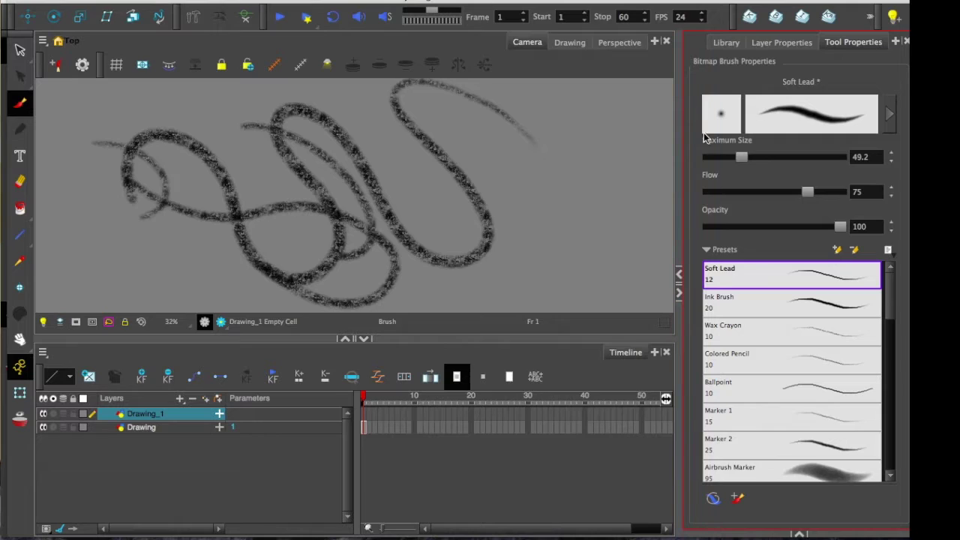
Step: Paint a soft Airbrush Marker loop on the new layer and bring up its Bitmap Brush Properties
{"action": "left_click_drag", "start_coordinate": [742, 159], "coordinate": [763, 157]}
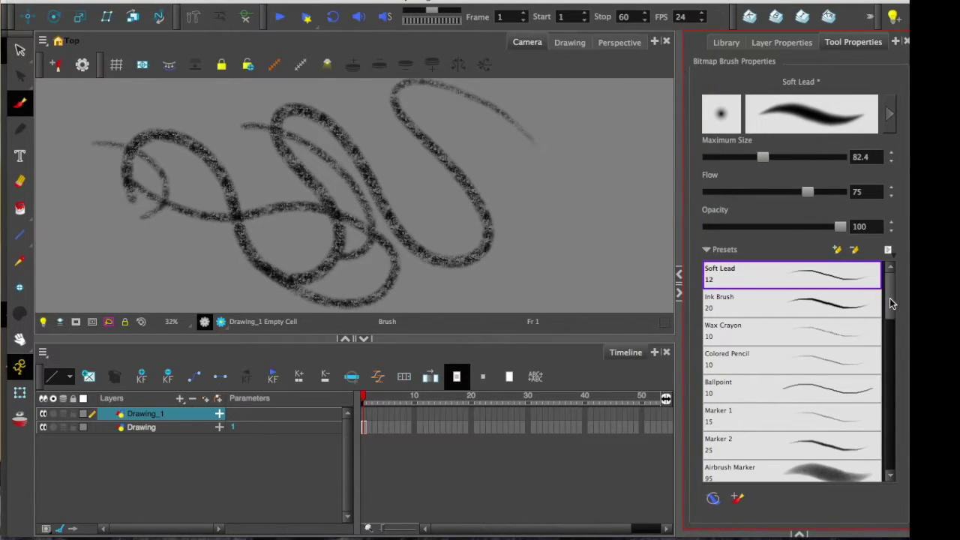
{"action": "left_click_drag", "start_coordinate": [892, 303], "coordinate": [891, 340]}
{"action": "left_click", "coordinate": [776, 298]}
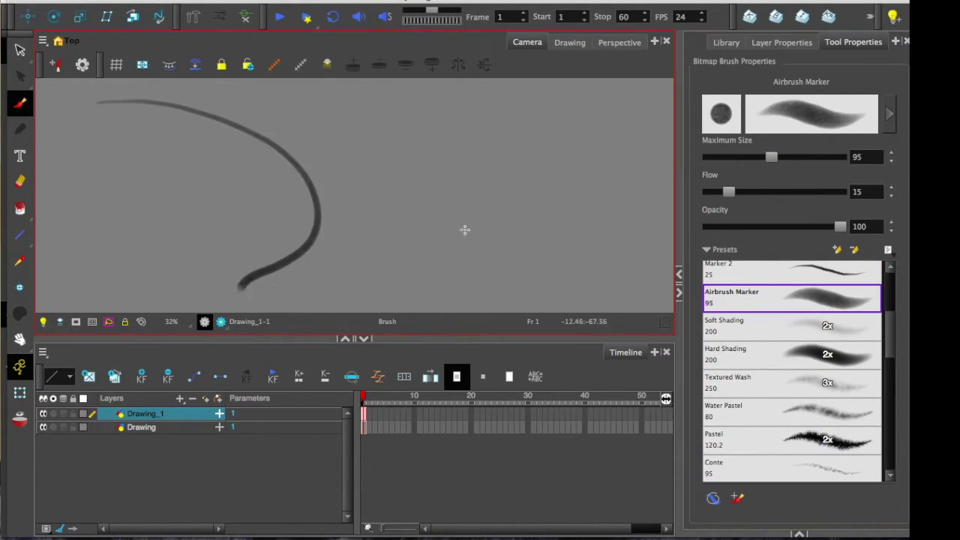
{"action": "mouse_move", "coordinate": [464, 230]}
{"action": "left_mouse_down"}
{"action": "mouse_move", "coordinate": [382, 200]}
{"action": "mouse_move", "coordinate": [525, 146]}
{"action": "left_mouse_up"}
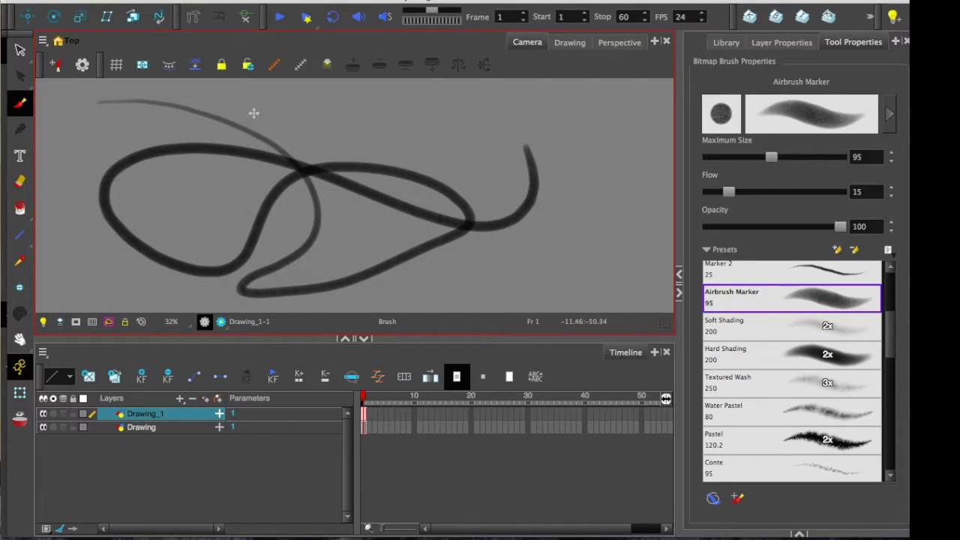
{"action": "left_click", "coordinate": [887, 114]}
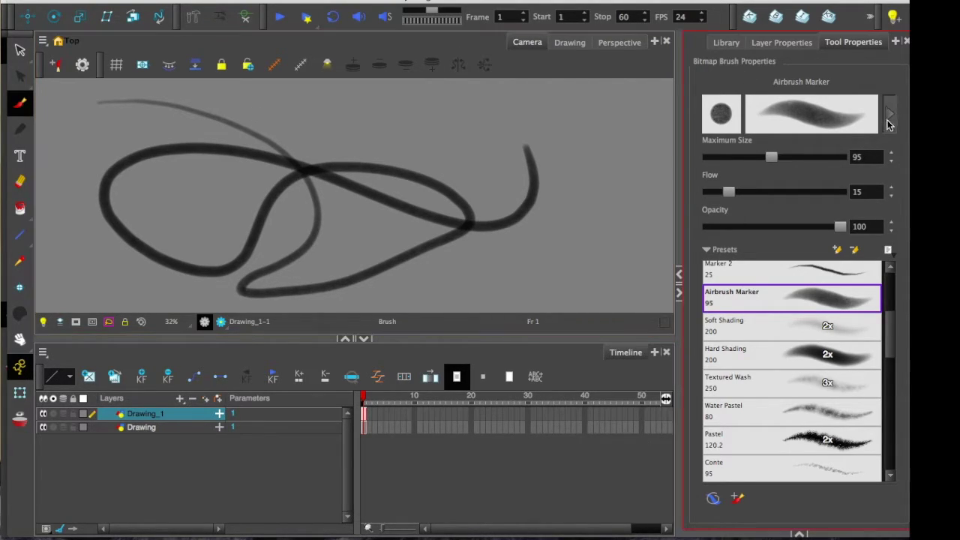
{"action": "left_click", "coordinate": [888, 114]}
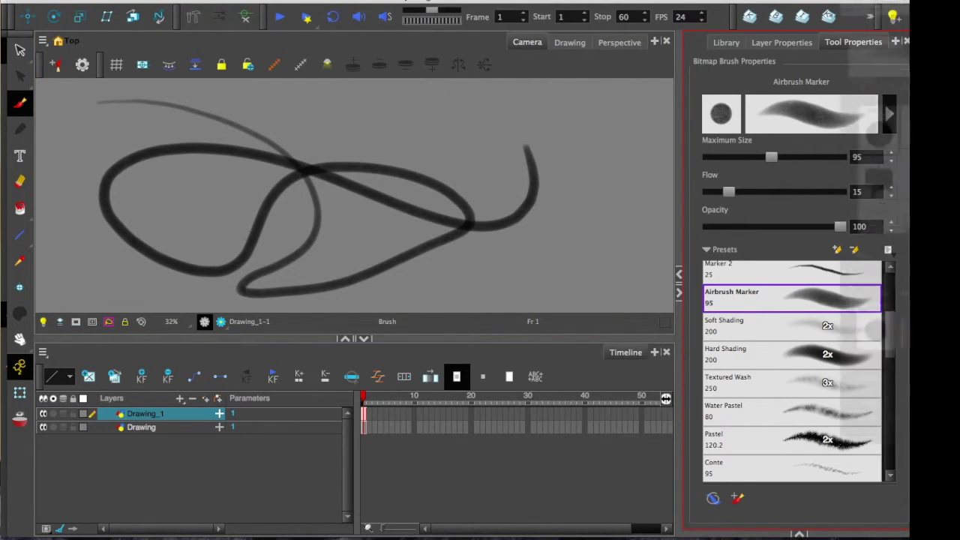
{"action": "mouse_move", "coordinate": [629, 24]}
{"action": "left_mouse_down"}
{"action": "mouse_move", "coordinate": [535, 35]}
{"action": "mouse_move", "coordinate": [555, 36]}
{"action": "left_mouse_up"}
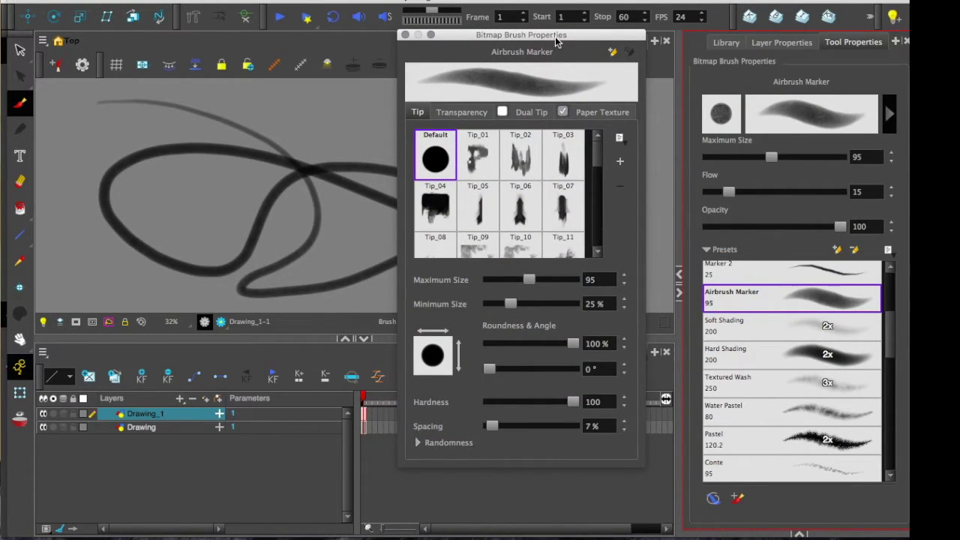
Step: Give the Airbrush Marker Hardness 10, dual tips Tip_10 and Tip_09, and Texture_4 paper texture
{"action": "mouse_move", "coordinate": [571, 402]}
{"action": "left_mouse_down"}
{"action": "mouse_move", "coordinate": [484, 405]}
{"action": "mouse_move", "coordinate": [499, 402]}
{"action": "left_mouse_up"}
{"action": "scroll", "coordinate": [523, 161], "scroll_direction": "down", "scroll_amount": 2}
{"action": "left_click", "coordinate": [522, 162]}
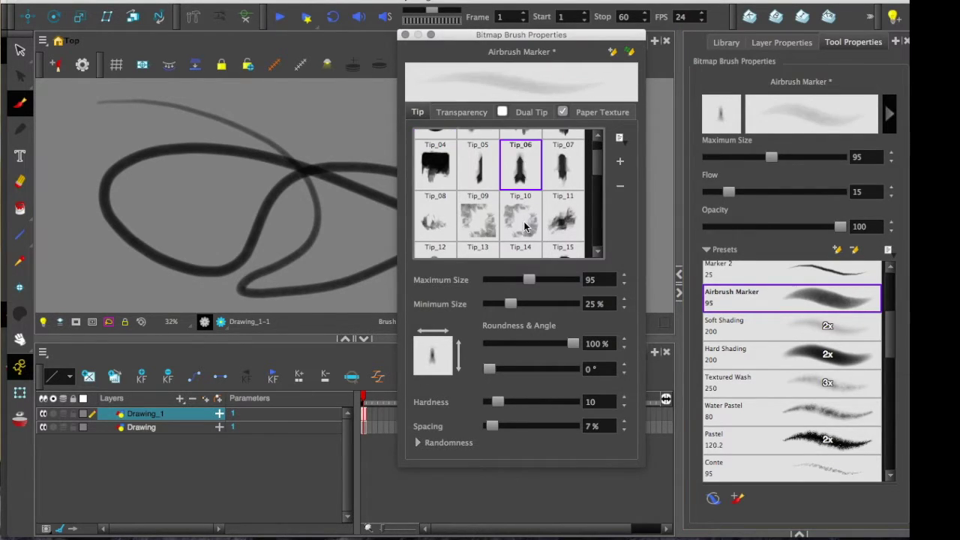
{"action": "left_click", "coordinate": [522, 227]}
{"action": "left_click", "coordinate": [502, 112]}
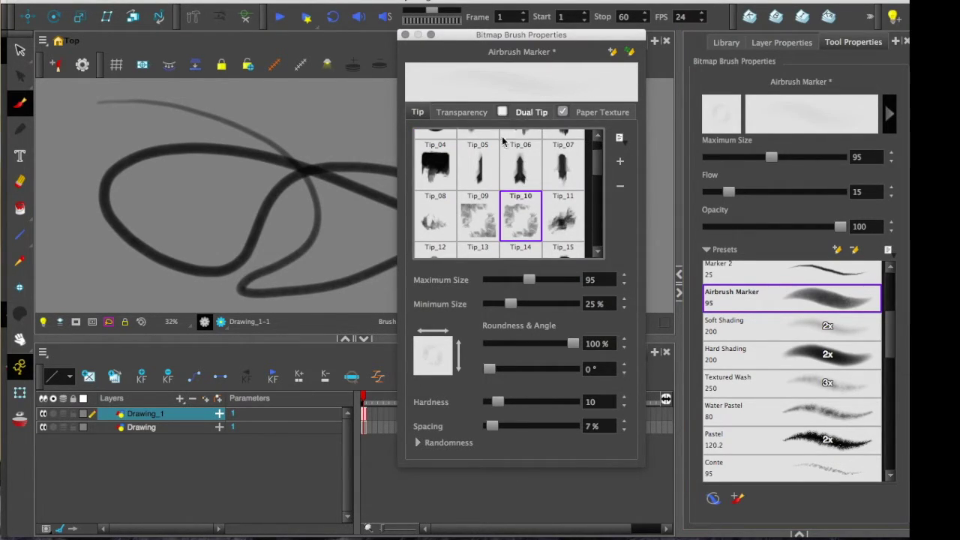
{"action": "left_click", "coordinate": [484, 205]}
{"action": "left_click", "coordinate": [576, 112]}
{"action": "left_click", "coordinate": [472, 259]}
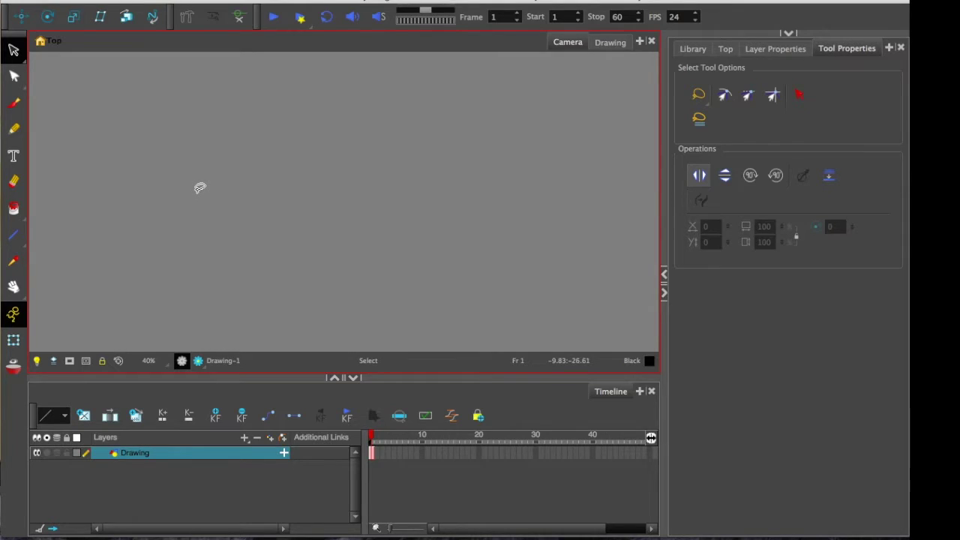
Step: Draw two thick diagonal Pencil strokes, one below the other, then select all strokes
{"action": "left_click", "coordinate": [14, 129]}
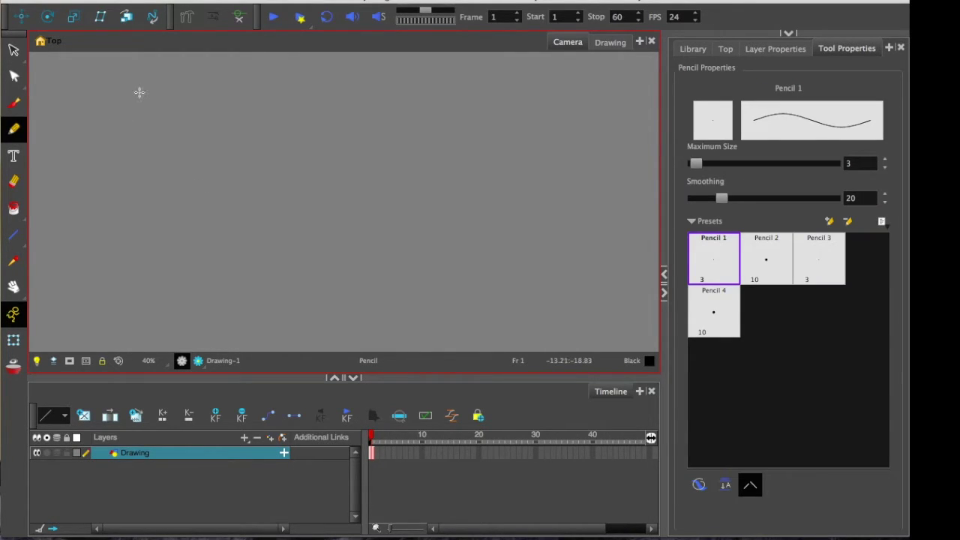
{"action": "key", "text": "alt+b"}
{"action": "left_click_drag", "start_coordinate": [541, 251], "coordinate": [157, 91]}
{"action": "left_click", "coordinate": [14, 128]}
{"action": "mouse_move", "coordinate": [513, 305]}
{"action": "left_mouse_down"}
{"action": "mouse_move", "coordinate": [399, 234]}
{"action": "mouse_move", "coordinate": [92, 133]}
{"action": "left_mouse_up"}
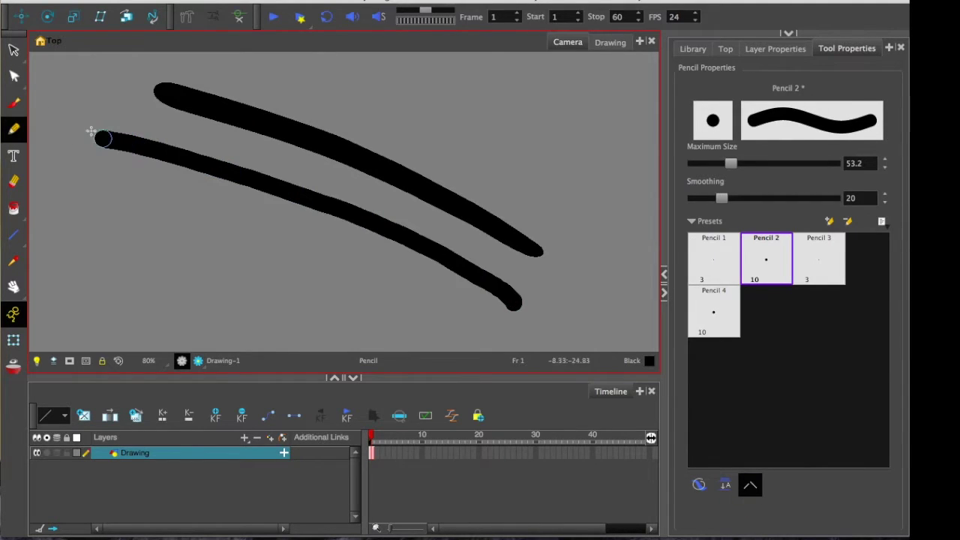
{"action": "key", "text": "alt+s"}
{"action": "key", "text": "ctrl+a"}
{"action": "key", "text": "shift+z"}
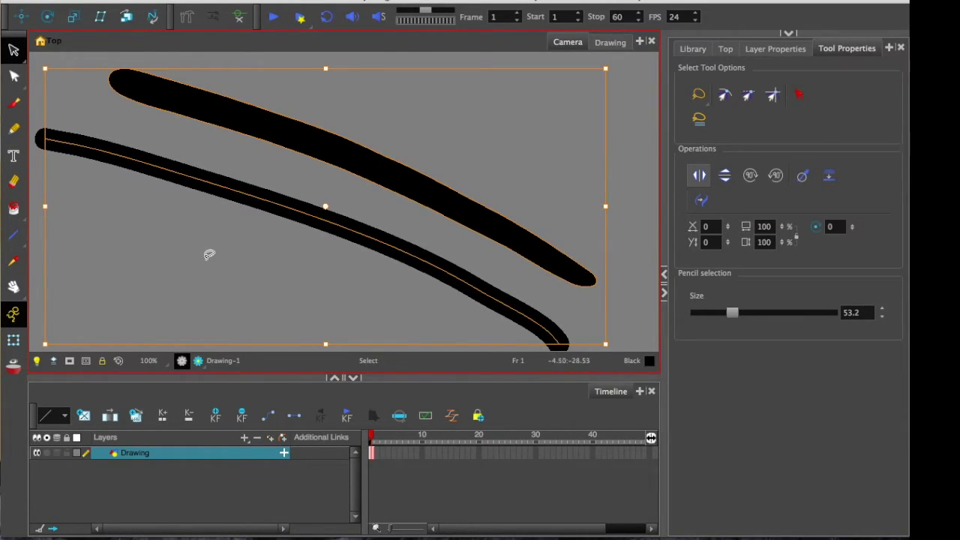
Step: Lasso-select the lower stroke and thicken it to size 82.8
{"action": "left_click_drag", "start_coordinate": [207, 266], "coordinate": [216, 150]}
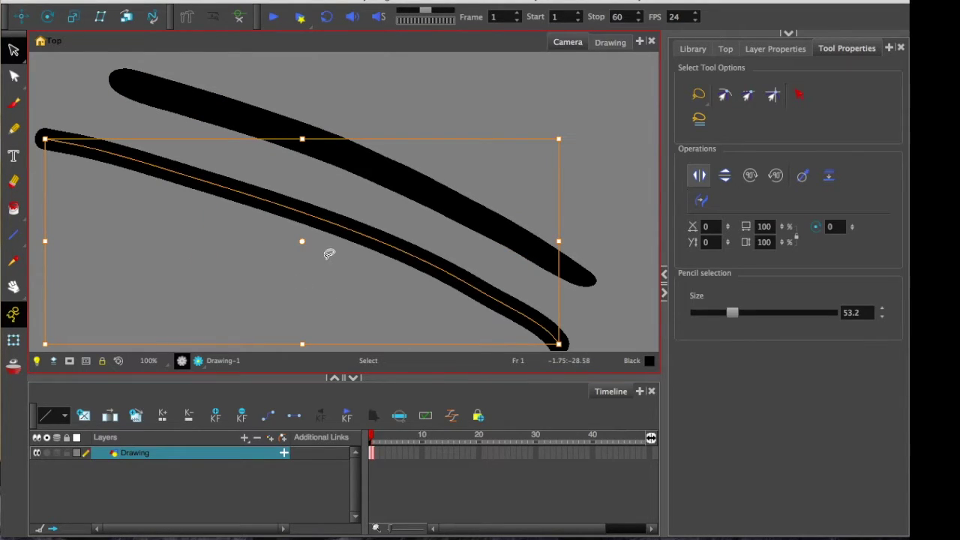
{"action": "left_click_drag", "start_coordinate": [741, 312], "coordinate": [764, 314]}
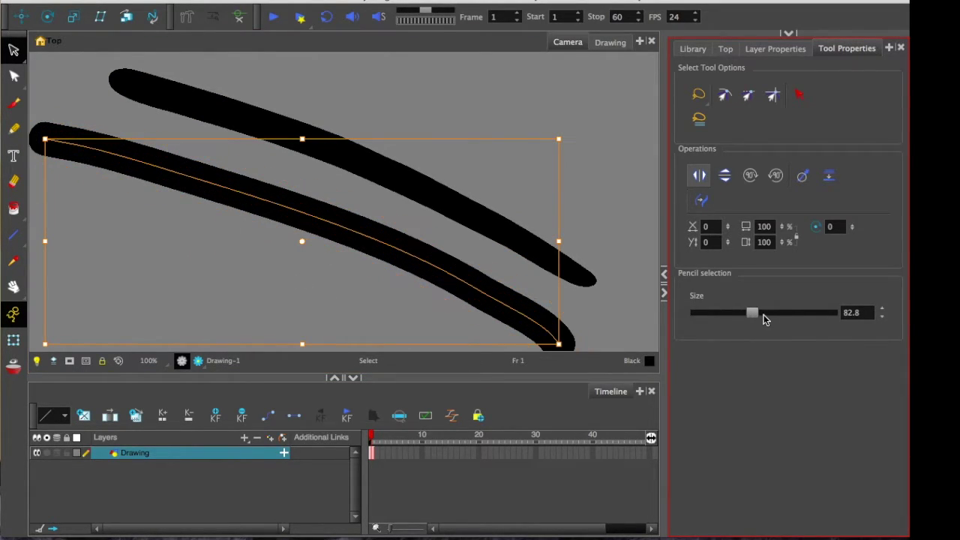
{"action": "left_click", "coordinate": [388, 107]}
Step: With the Contour Editor, bulge and thin the upper stroke's edges and bend the lower stroke
{"action": "left_click", "coordinate": [108, 65]}
{"action": "left_click", "coordinate": [13, 76]}
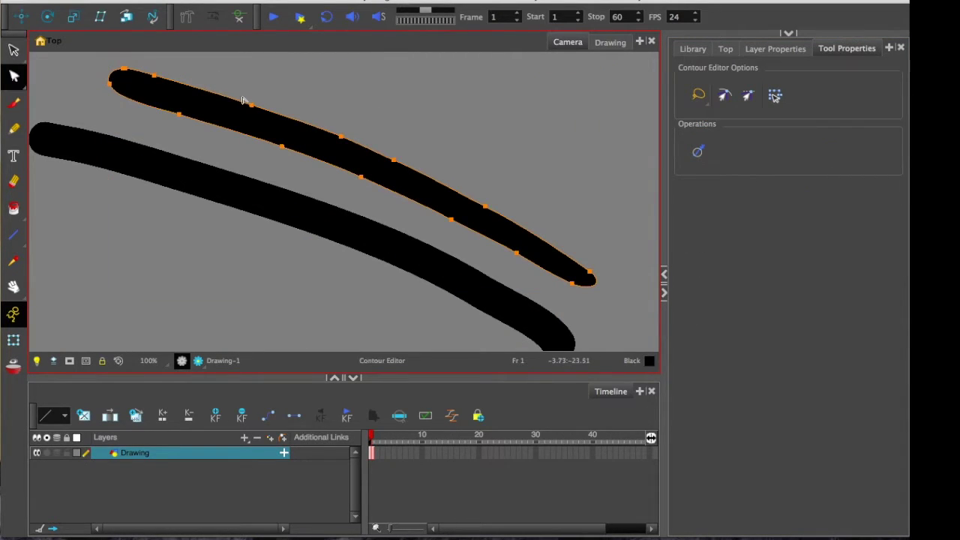
{"action": "left_click_drag", "start_coordinate": [253, 101], "coordinate": [263, 83]}
{"action": "left_click_drag", "start_coordinate": [281, 148], "coordinate": [259, 142]}
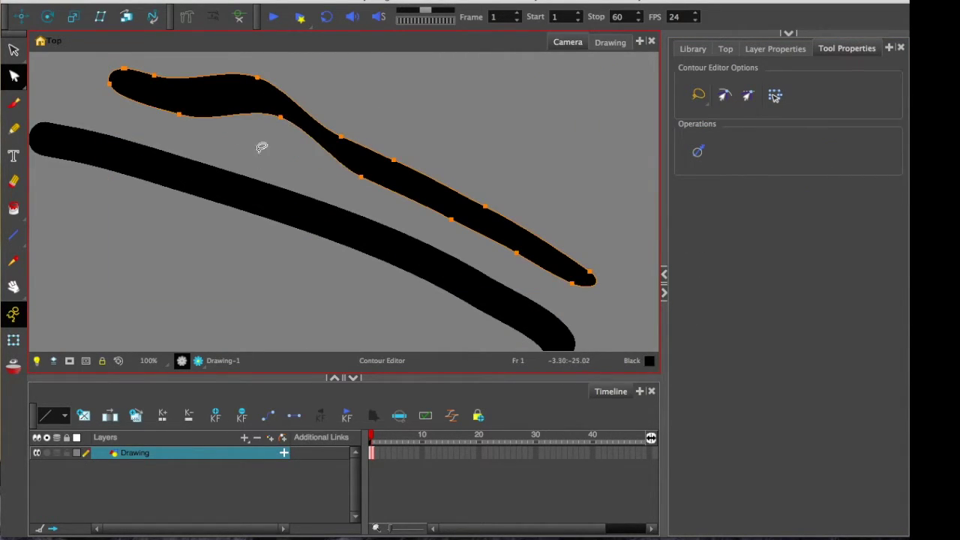
{"action": "left_click", "coordinate": [177, 179]}
{"action": "mouse_move", "coordinate": [173, 180]}
{"action": "left_mouse_down"}
{"action": "mouse_move", "coordinate": [187, 188]}
{"action": "mouse_move", "coordinate": [159, 228]}
{"action": "left_mouse_up"}
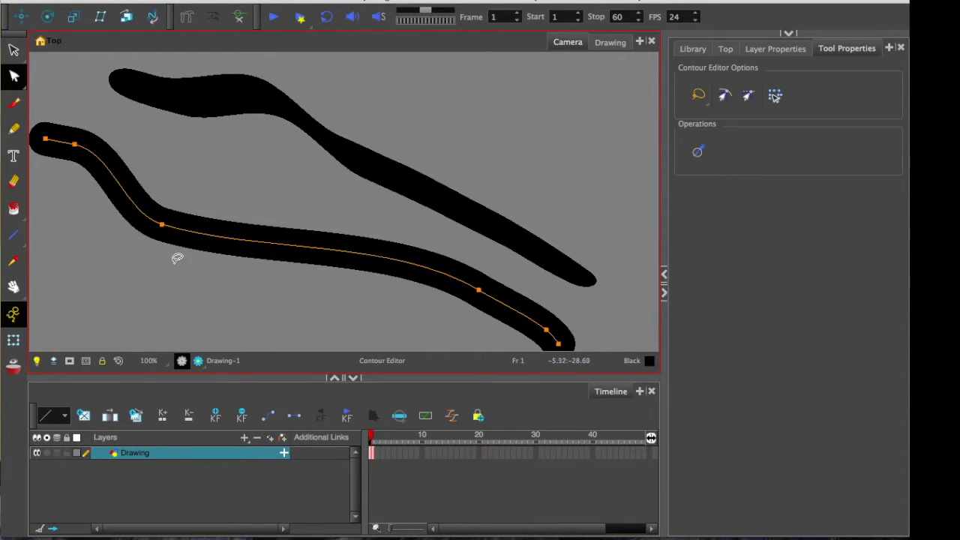
Step: Bend the lower stroke into a wave, then set the pencil to the thin Pencil 1 preset
{"action": "left_click_drag", "start_coordinate": [485, 288], "coordinate": [348, 234]}
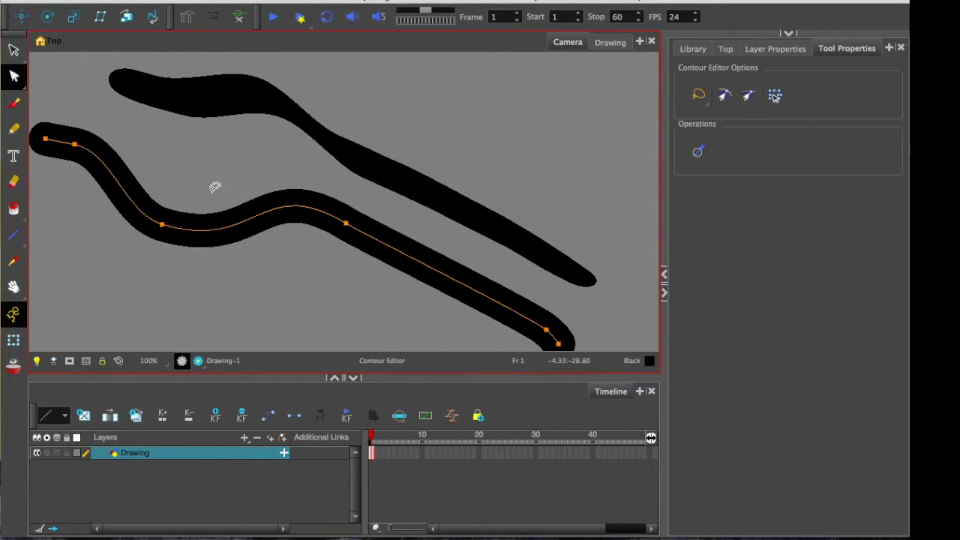
{"action": "left_click", "coordinate": [13, 128]}
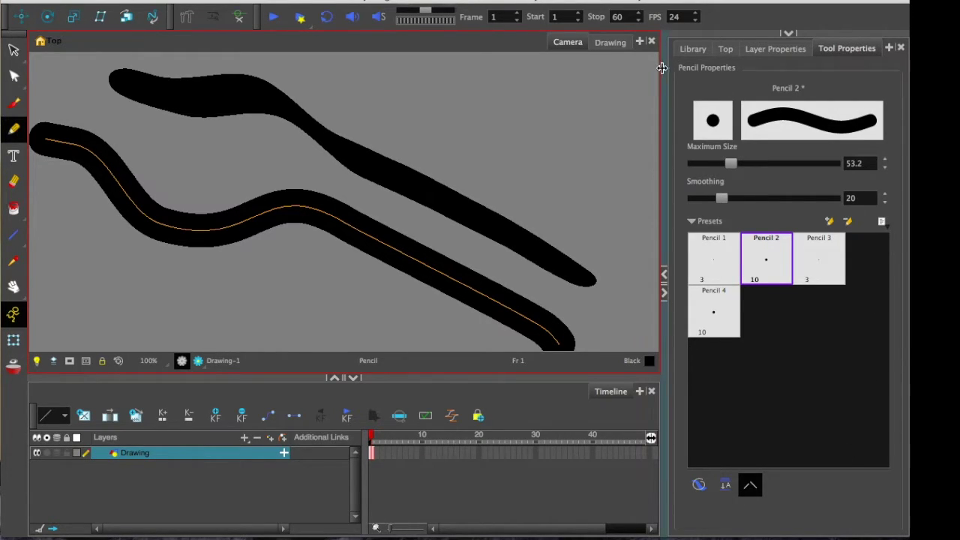
{"action": "mouse_move", "coordinate": [731, 163]}
{"action": "left_mouse_down"}
{"action": "mouse_move", "coordinate": [699, 163]}
{"action": "mouse_move", "coordinate": [767, 161]}
{"action": "mouse_move", "coordinate": [719, 163]}
{"action": "left_mouse_up"}
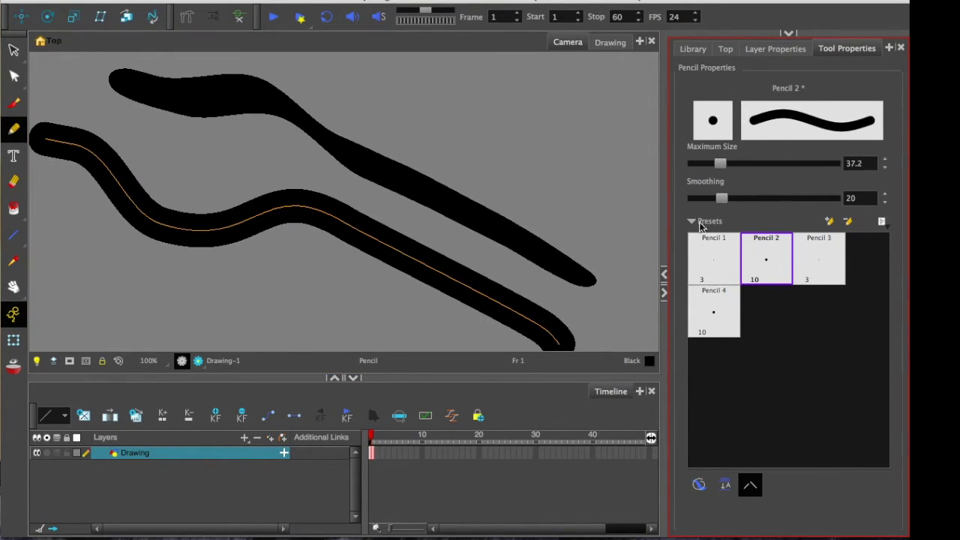
{"action": "left_click", "coordinate": [719, 264]}
{"action": "left_click", "coordinate": [753, 262]}
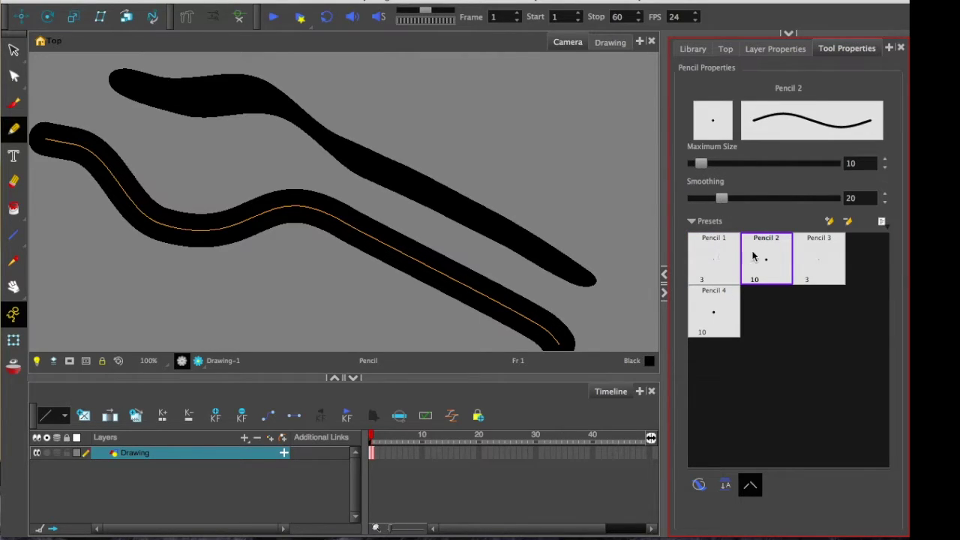
{"action": "left_click", "coordinate": [724, 261]}
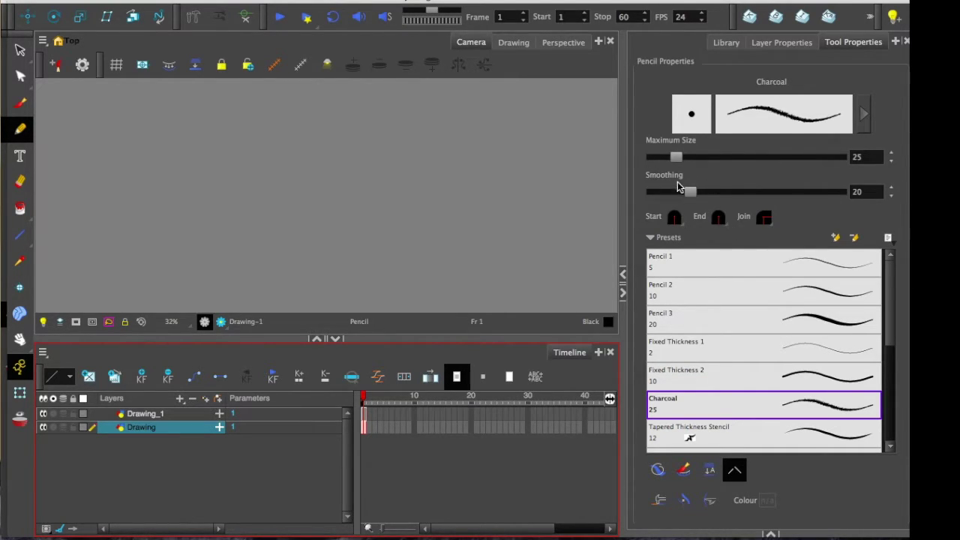
Step: Set Pencil 1 to Maximum Size 84.6 and Minimum Size 4.8%, then draw a large squiggle
{"action": "scroll", "coordinate": [890, 301], "scroll_direction": "down", "scroll_amount": 5}
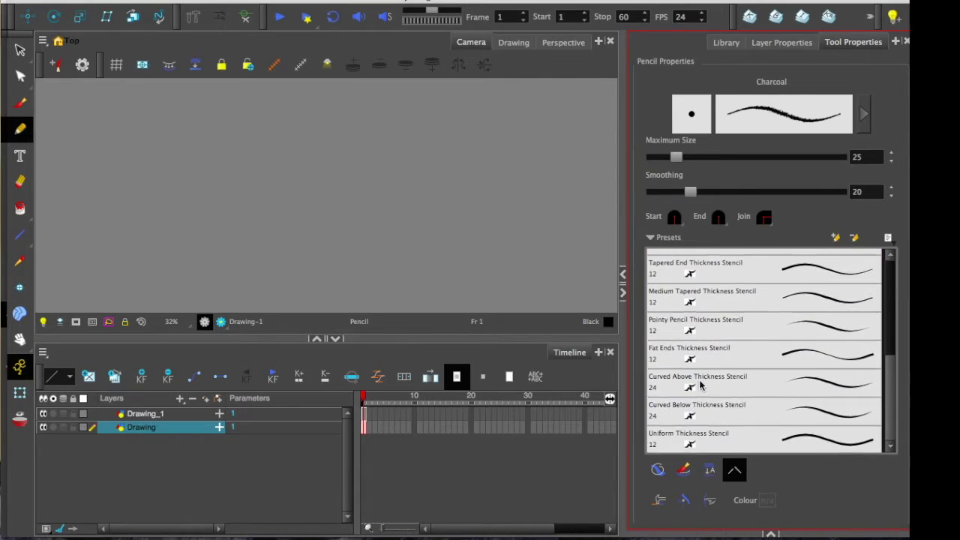
{"action": "scroll", "coordinate": [823, 353], "scroll_direction": "up", "scroll_amount": 6}
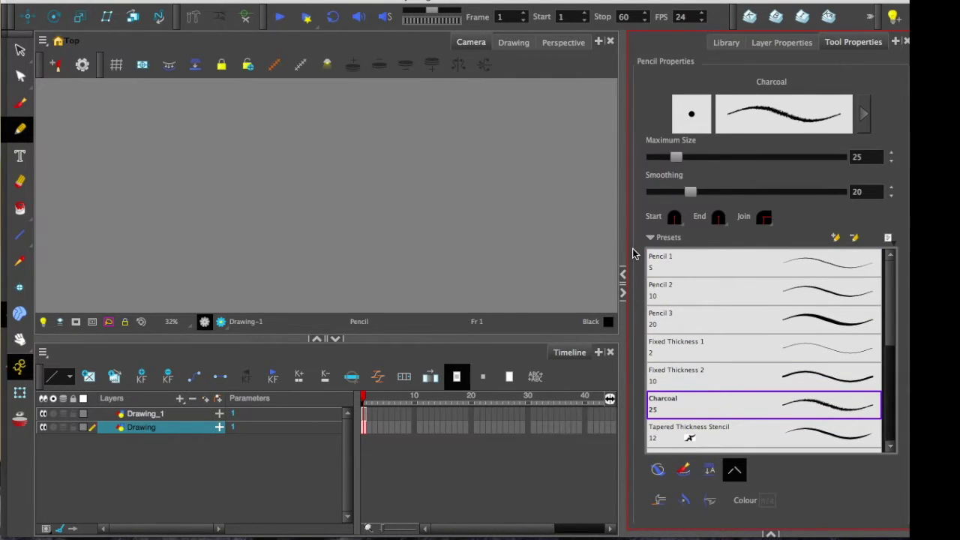
{"action": "double_click", "coordinate": [667, 261]}
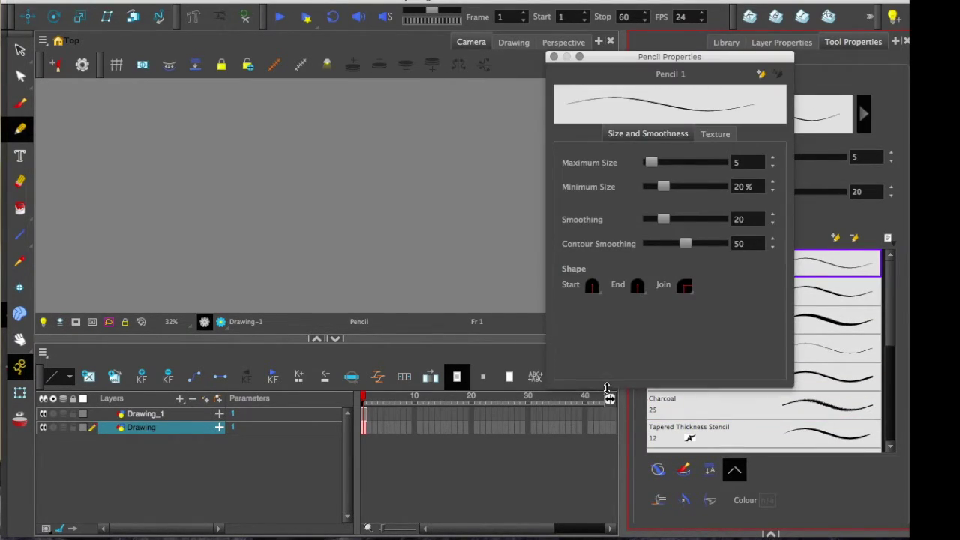
{"action": "mouse_move", "coordinate": [651, 163]}
{"action": "left_mouse_down"}
{"action": "mouse_move", "coordinate": [680, 162]}
{"action": "mouse_move", "coordinate": [682, 187]}
{"action": "mouse_move", "coordinate": [653, 187]}
{"action": "left_mouse_up"}
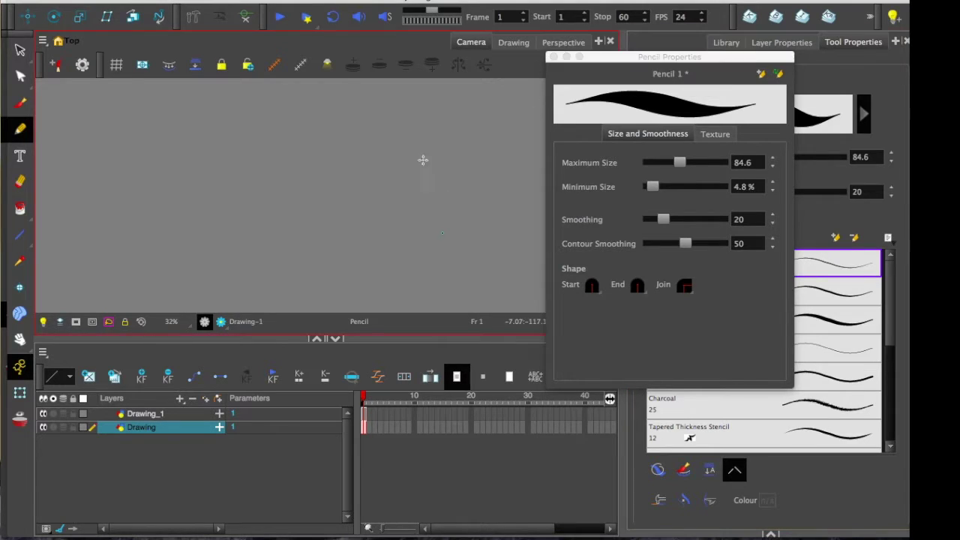
{"action": "mouse_move", "coordinate": [443, 233]}
{"action": "left_mouse_down"}
{"action": "mouse_move", "coordinate": [318, 287]}
{"action": "mouse_move", "coordinate": [251, 240]}
{"action": "mouse_move", "coordinate": [172, 157]}
{"action": "mouse_move", "coordinate": [98, 138]}
{"action": "left_mouse_up"}
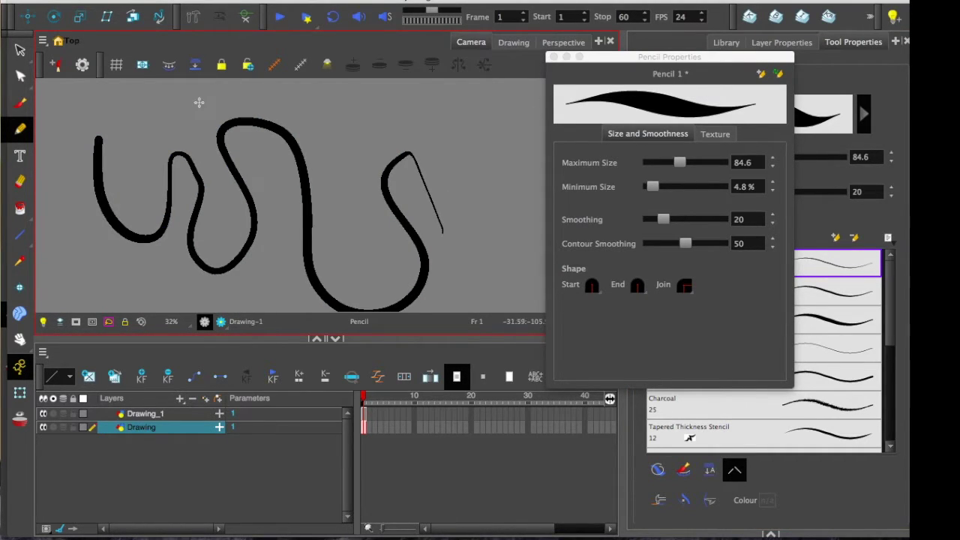
{"action": "left_click", "coordinate": [553, 57]}
Step: Select the squiggle, then draw two curling strokes below it with the Charcoal pencil at size 74.4
{"action": "key", "text": "alt+s"}
{"action": "left_click", "coordinate": [407, 257]}
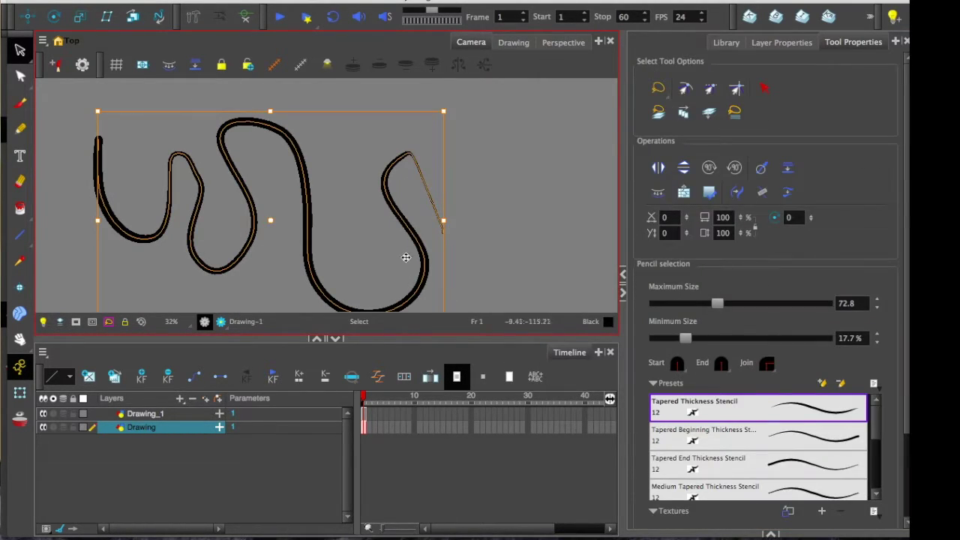
{"action": "key", "text": "alt+/"}
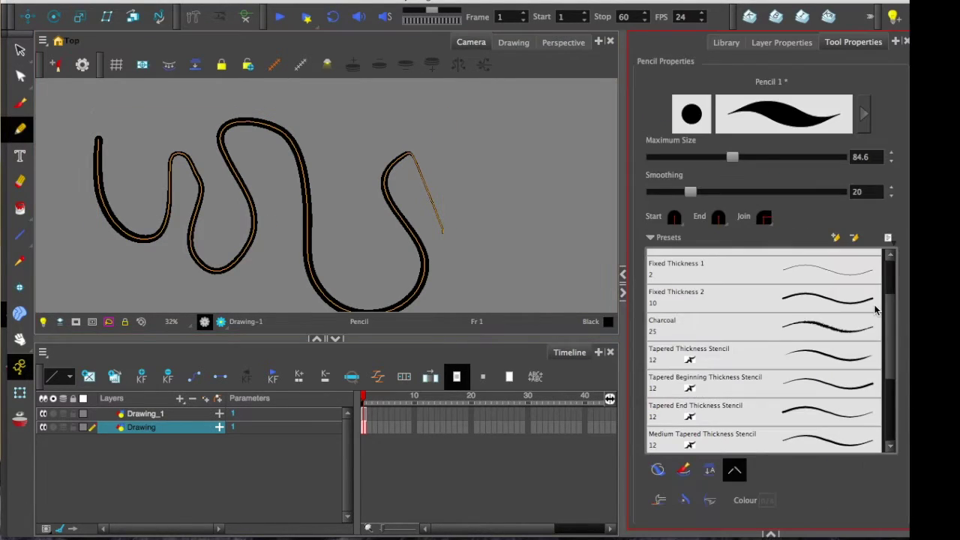
{"action": "left_click", "coordinate": [800, 328]}
{"action": "left_click_drag", "start_coordinate": [448, 238], "coordinate": [523, 134]}
{"action": "left_click_drag", "start_coordinate": [675, 157], "coordinate": [722, 157]}
{"action": "mouse_move", "coordinate": [546, 231]}
{"action": "left_mouse_down"}
{"action": "mouse_move", "coordinate": [463, 290]}
{"action": "mouse_move", "coordinate": [348, 204]}
{"action": "mouse_move", "coordinate": [308, 298]}
{"action": "mouse_move", "coordinate": [189, 166]}
{"action": "left_mouse_up"}
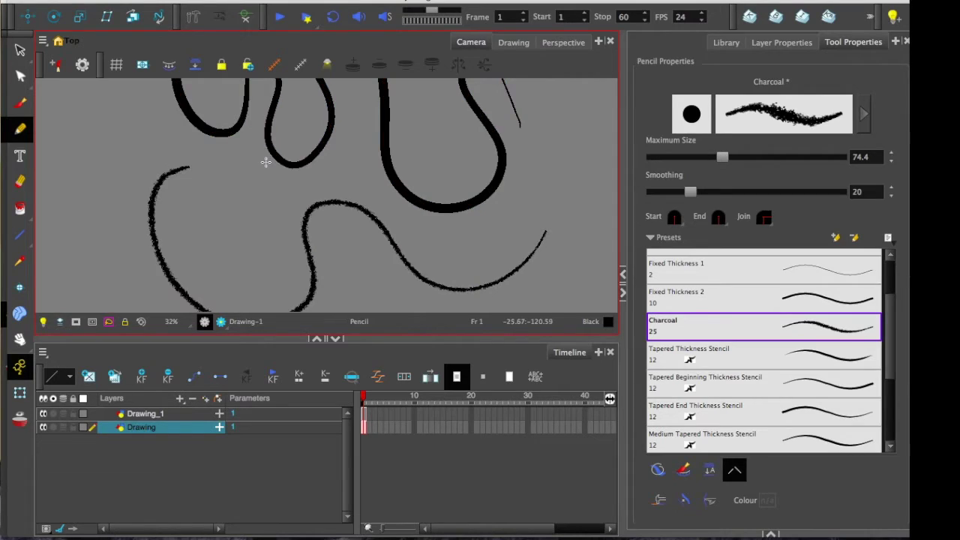
{"action": "mouse_move", "coordinate": [209, 238]}
{"action": "left_mouse_down"}
{"action": "mouse_move", "coordinate": [85, 177]}
{"action": "mouse_move", "coordinate": [107, 159]}
{"action": "left_mouse_up"}
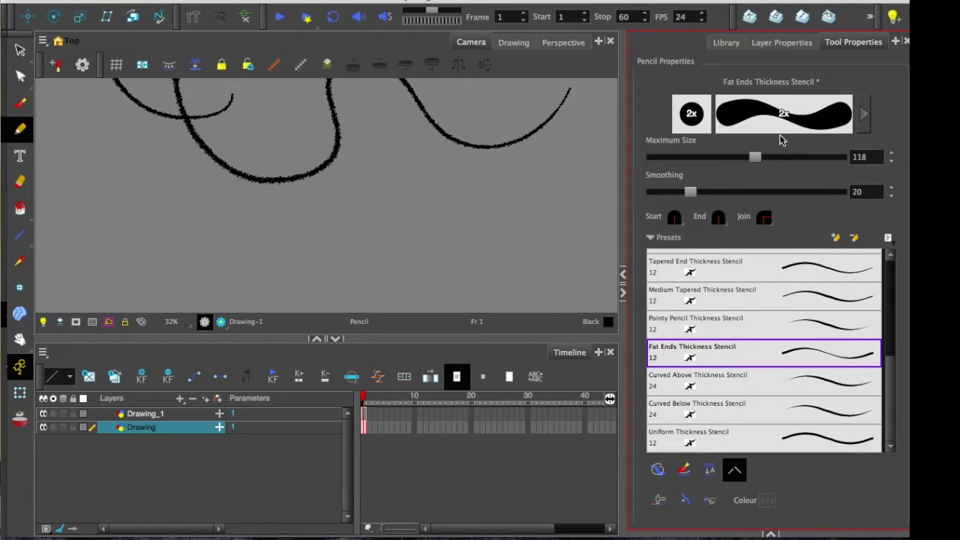
Step: Draw a fat-ended stroke across the Camera view with the Fat Ends Thickness Stencil preset at size 118
{"action": "mouse_move", "coordinate": [550, 208]}
{"action": "left_mouse_down"}
{"action": "mouse_move", "coordinate": [534, 224]}
{"action": "mouse_move", "coordinate": [500, 225]}
{"action": "mouse_move", "coordinate": [470, 260]}
{"action": "mouse_move", "coordinate": [409, 272]}
{"action": "mouse_move", "coordinate": [370, 220]}
{"action": "mouse_move", "coordinate": [307, 287]}
{"action": "mouse_move", "coordinate": [295, 228]}
{"action": "mouse_move", "coordinate": [238, 225]}
{"action": "mouse_move", "coordinate": [196, 271]}
{"action": "mouse_move", "coordinate": [138, 179]}
{"action": "mouse_move", "coordinate": [76, 267]}
{"action": "mouse_move", "coordinate": [42, 218]}
{"action": "mouse_move", "coordinate": [111, 138]}
{"action": "mouse_move", "coordinate": [151, 138]}
{"action": "left_mouse_up"}
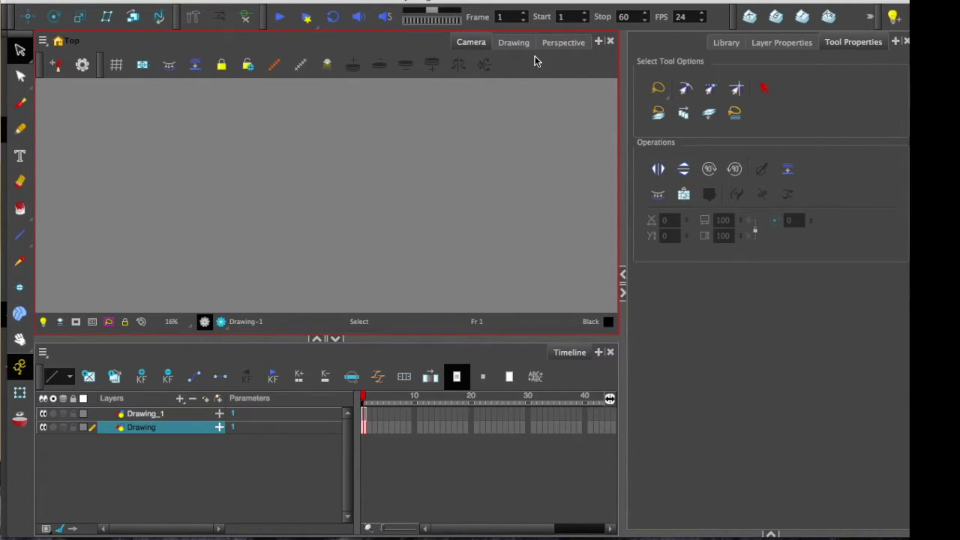
Step: Clear the Drawing layer selection in the Timeline
{"action": "left_click", "coordinate": [719, 217]}
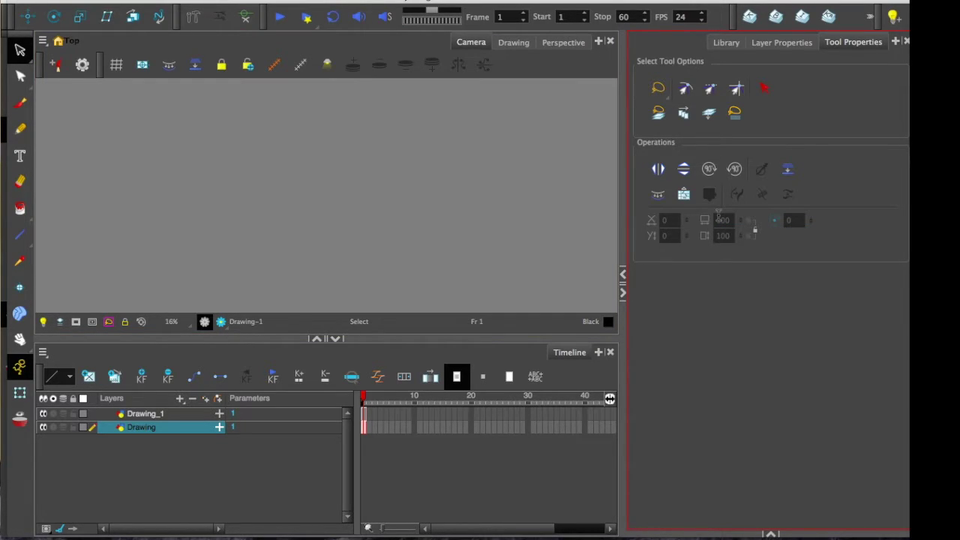
{"action": "left_click", "coordinate": [136, 471]}
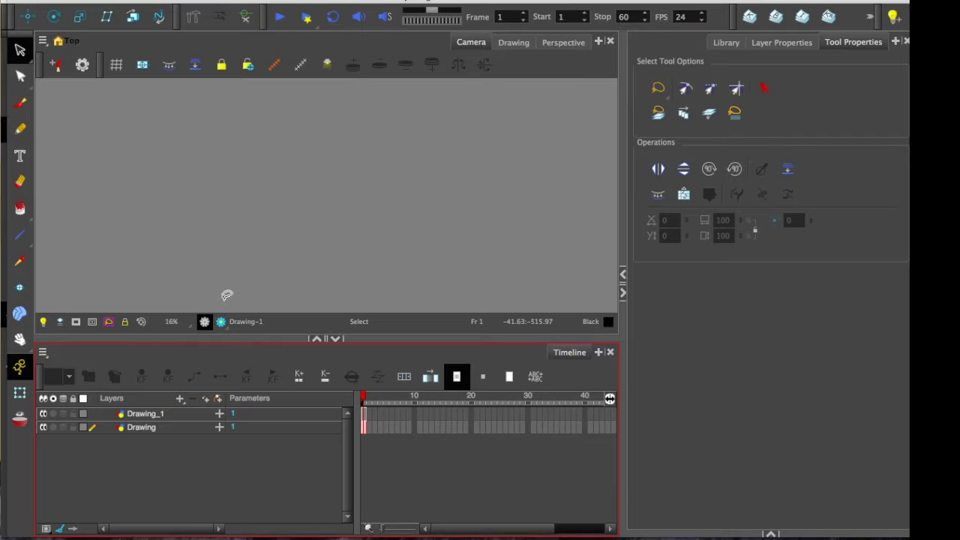
Step: Create the Drawing_2 layer as Vector line and colour art in the Add Drawing Layer dialog
{"action": "left_click", "coordinate": [210, 410]}
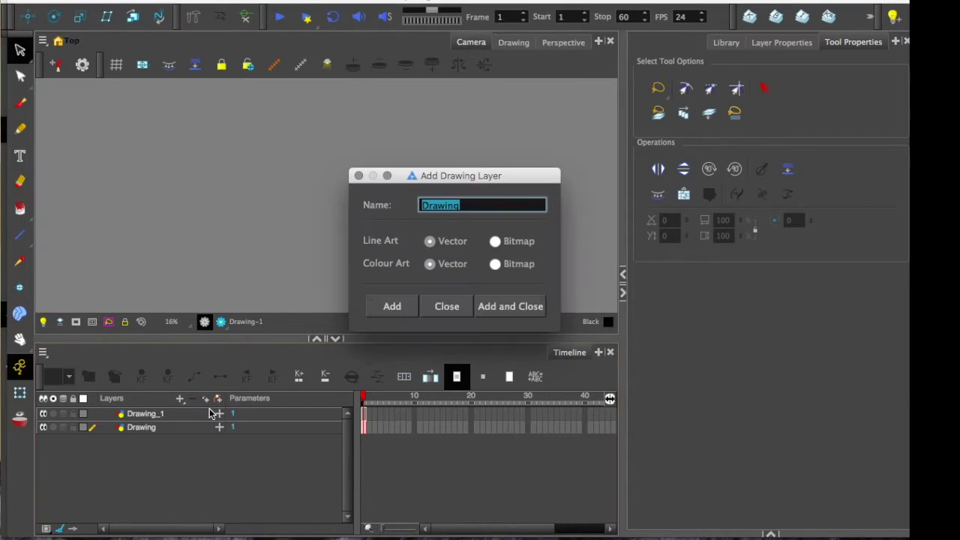
{"action": "left_click_drag", "start_coordinate": [440, 178], "coordinate": [250, 138]}
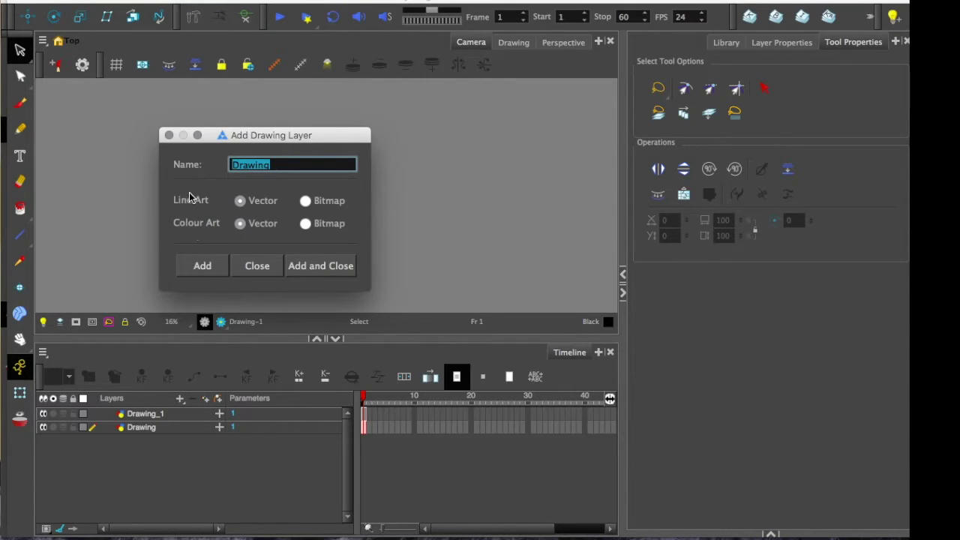
{"action": "left_click", "coordinate": [301, 266]}
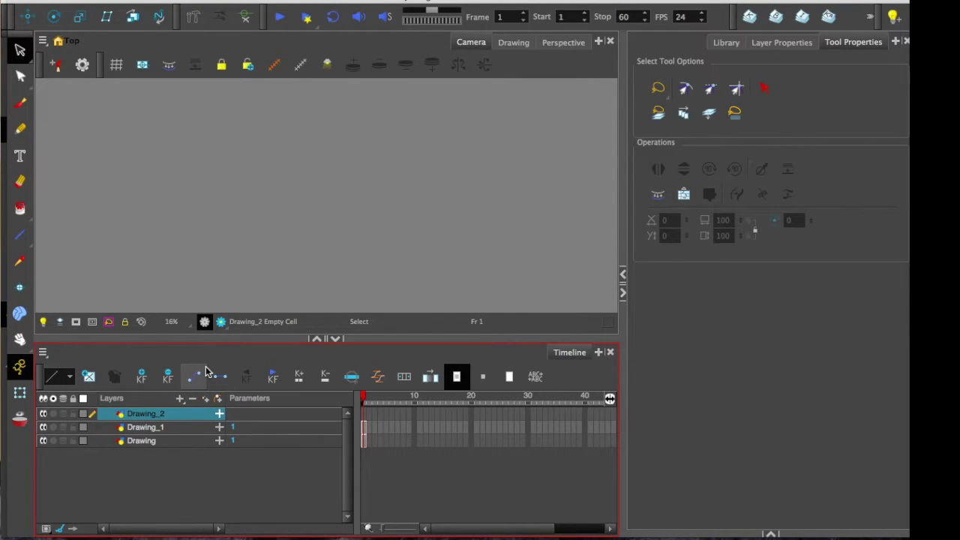
Step: Show the Art Layer toolbar and dock it vertically on the Camera view's right edge
{"action": "right_click", "coordinate": [529, 69]}
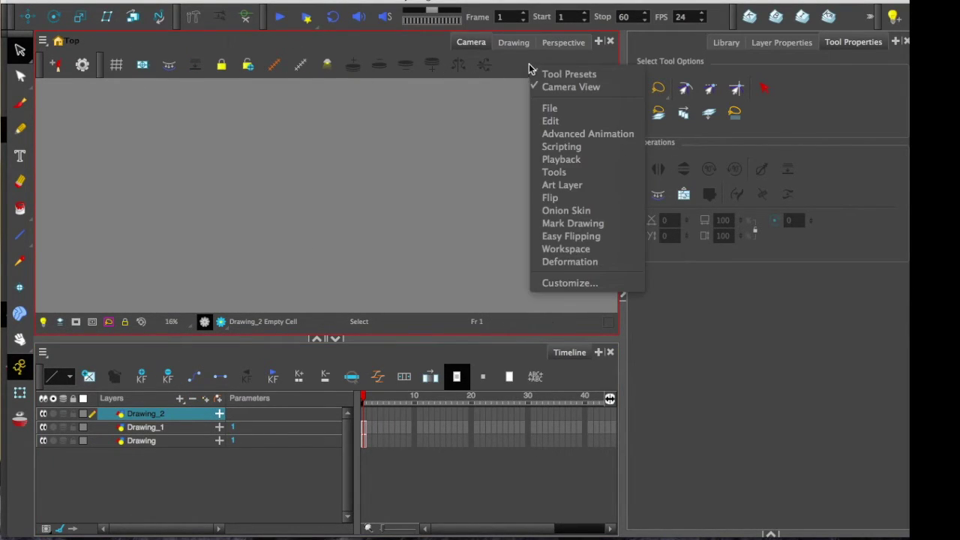
{"action": "left_click", "coordinate": [547, 186]}
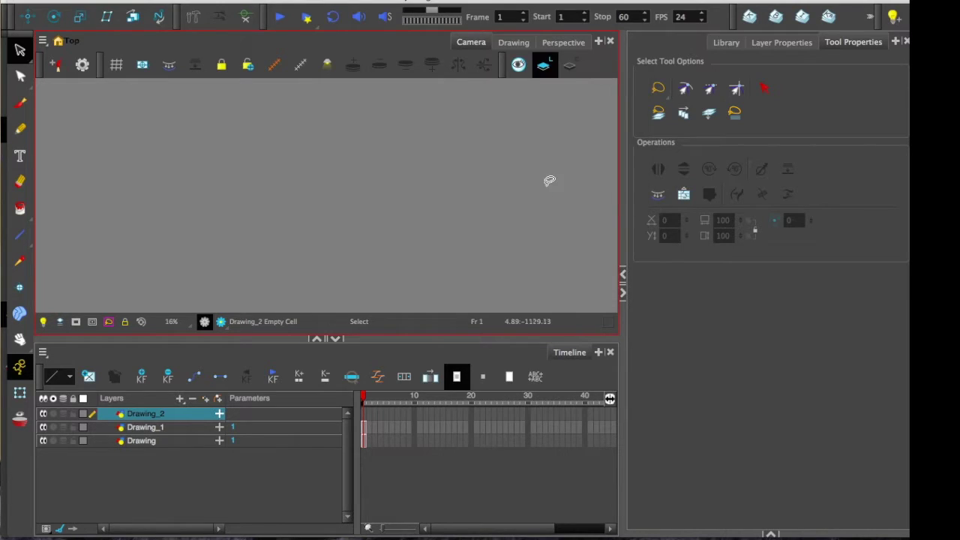
{"action": "left_click_drag", "start_coordinate": [501, 66], "coordinate": [607, 142]}
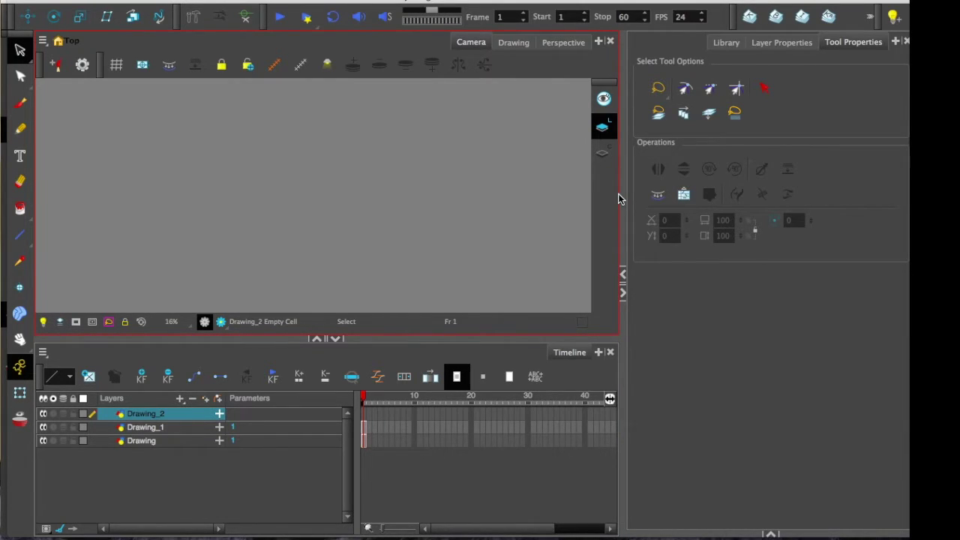
{"action": "left_click", "coordinate": [20, 103]}
Step: Brush a looped circle on the line art and a second one on the colour art to its right
{"action": "mouse_move", "coordinate": [208, 100]}
{"action": "left_mouse_down"}
{"action": "mouse_move", "coordinate": [225, 221]}
{"action": "mouse_move", "coordinate": [271, 129]}
{"action": "left_mouse_up"}
{"action": "left_click_drag", "start_coordinate": [268, 198], "coordinate": [192, 189]}
{"action": "key", "text": "l"}
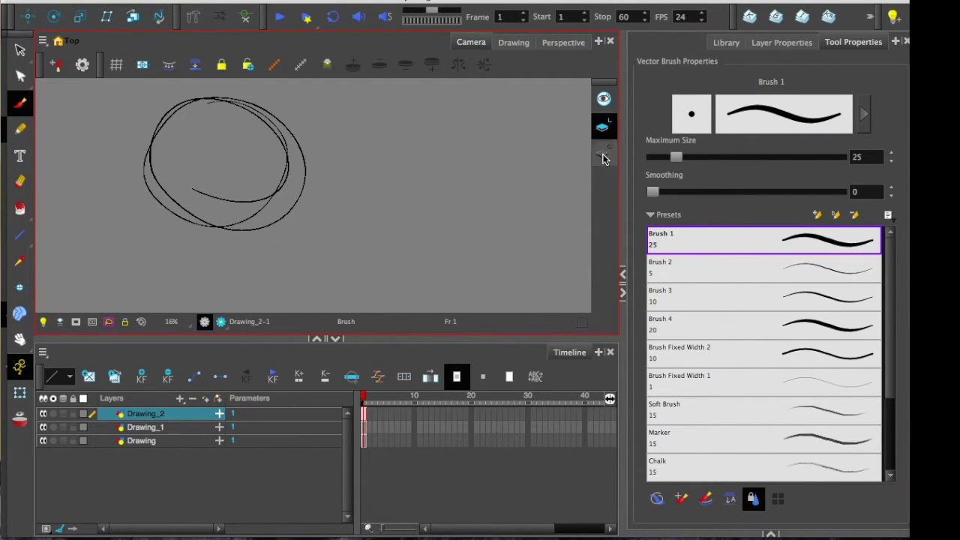
{"action": "mouse_move", "coordinate": [353, 183]}
{"action": "left_mouse_down"}
{"action": "mouse_move", "coordinate": [465, 240]}
{"action": "mouse_move", "coordinate": [386, 268]}
{"action": "left_mouse_up"}
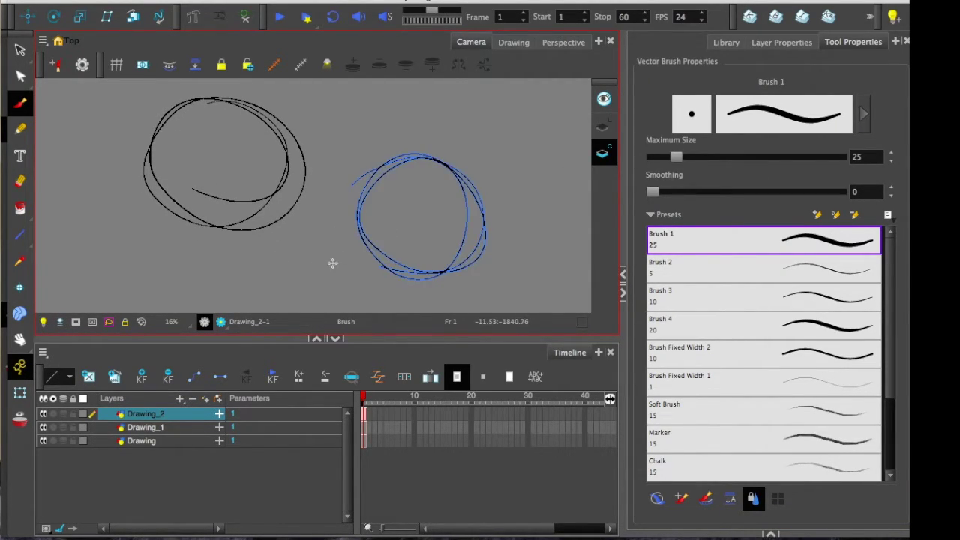
Step: Lasso-select the right circle with the Select tool, then return to the line art
{"action": "left_click", "coordinate": [20, 49]}
{"action": "mouse_move", "coordinate": [167, 123]}
{"action": "left_mouse_down"}
{"action": "mouse_move", "coordinate": [138, 180]}
{"action": "mouse_move", "coordinate": [188, 237]}
{"action": "left_mouse_up"}
{"action": "key", "text": "l"}
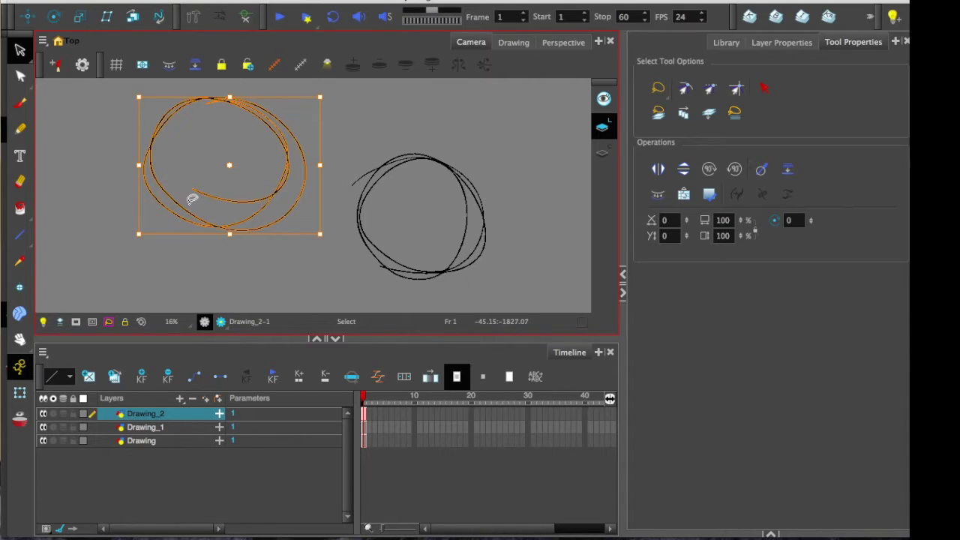
Step: Switch to the Pencil tool and toggle the art layer view to an empty art layer
{"action": "left_click", "coordinate": [19, 75]}
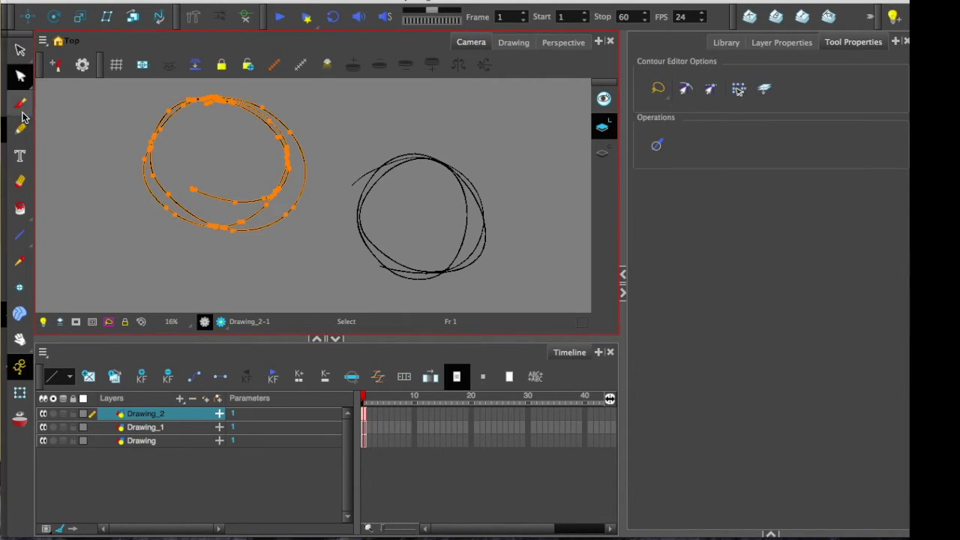
{"action": "left_click", "coordinate": [19, 103]}
{"action": "left_click", "coordinate": [20, 129]}
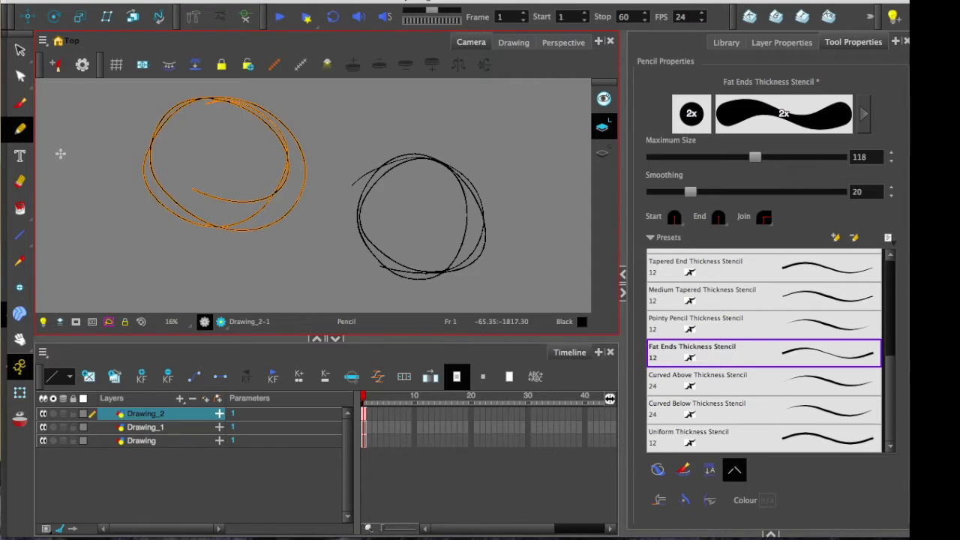
{"action": "left_click", "coordinate": [601, 129]}
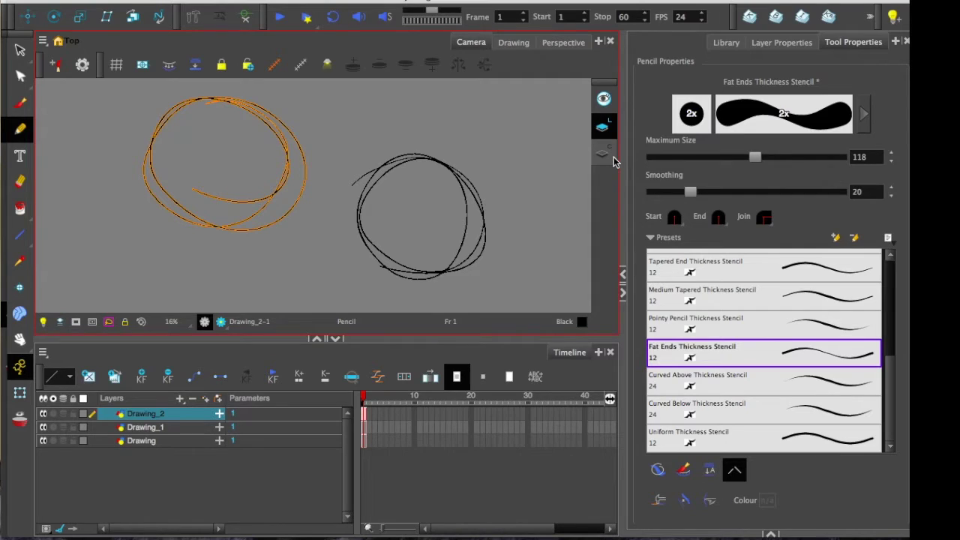
{"action": "left_click", "coordinate": [614, 157]}
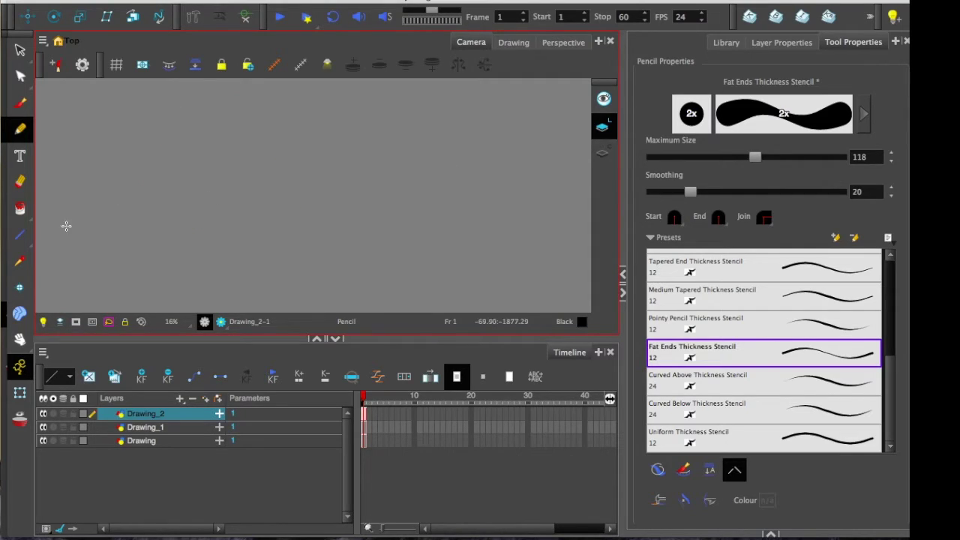
Step: Brush a corner-shaped stroke at frame 1 and a large blob at frame 10 of Drawing_2
{"action": "left_click", "coordinate": [20, 314]}
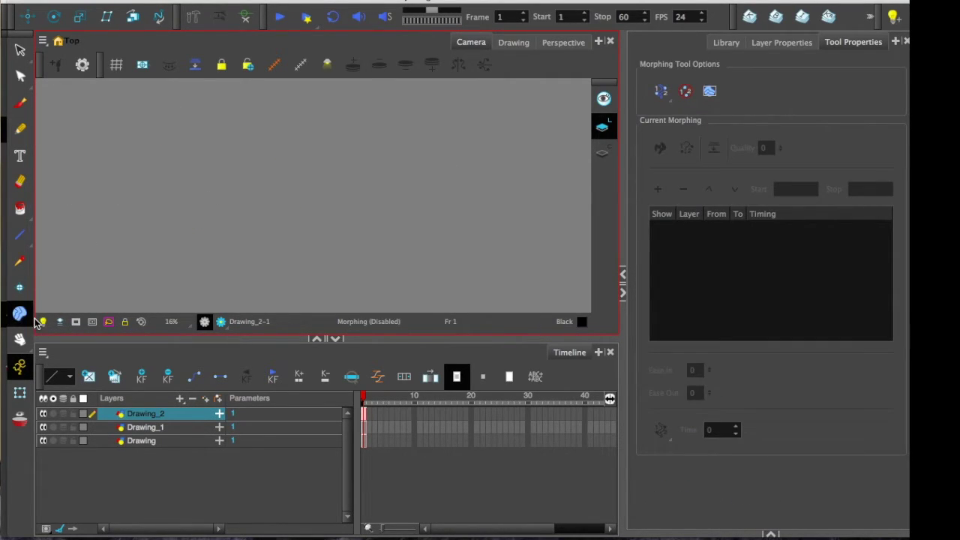
{"action": "left_click", "coordinate": [20, 103]}
{"action": "left_click_drag", "start_coordinate": [85, 157], "coordinate": [180, 235]}
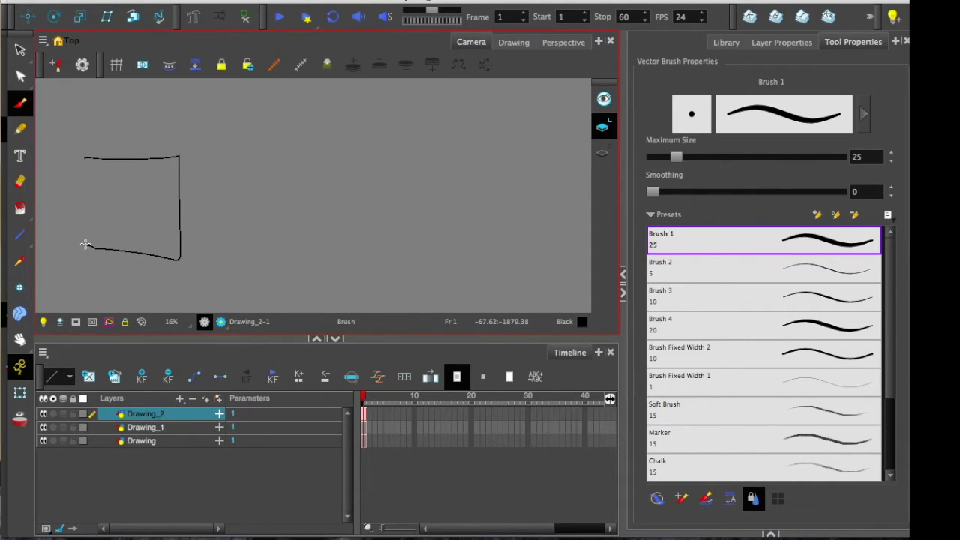
{"action": "left_click", "coordinate": [416, 403]}
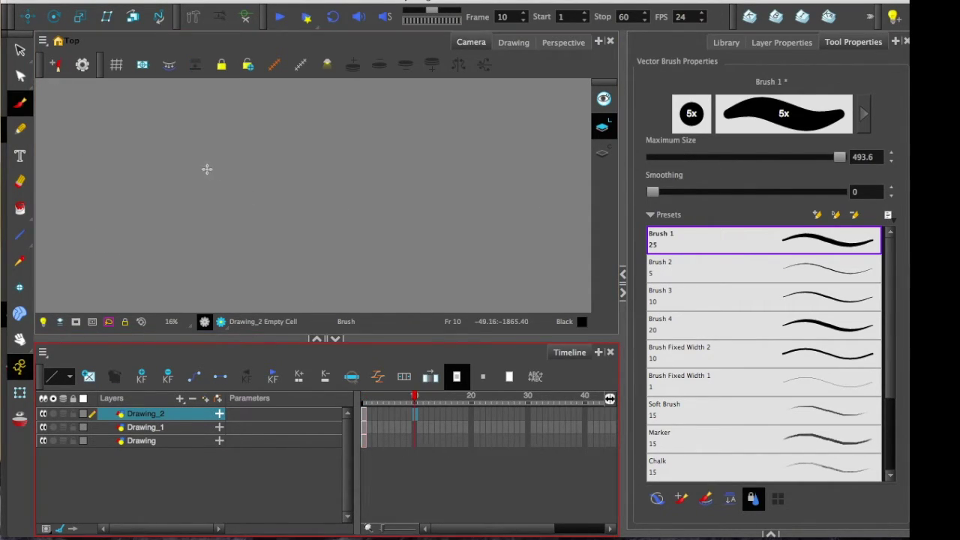
{"action": "mouse_move", "coordinate": [208, 167]}
{"action": "left_mouse_down"}
{"action": "mouse_move", "coordinate": [333, 234]}
{"action": "mouse_move", "coordinate": [212, 161]}
{"action": "mouse_move", "coordinate": [274, 249]}
{"action": "mouse_move", "coordinate": [290, 195]}
{"action": "mouse_move", "coordinate": [286, 243]}
{"action": "mouse_move", "coordinate": [234, 190]}
{"action": "mouse_move", "coordinate": [240, 245]}
{"action": "left_mouse_up"}
Step: Select Drawing_2 frames 1–10, create a morph between them, and scrub to preview it
{"action": "left_click", "coordinate": [364, 417]}
{"action": "left_click_drag", "start_coordinate": [364, 418], "coordinate": [415, 419]}
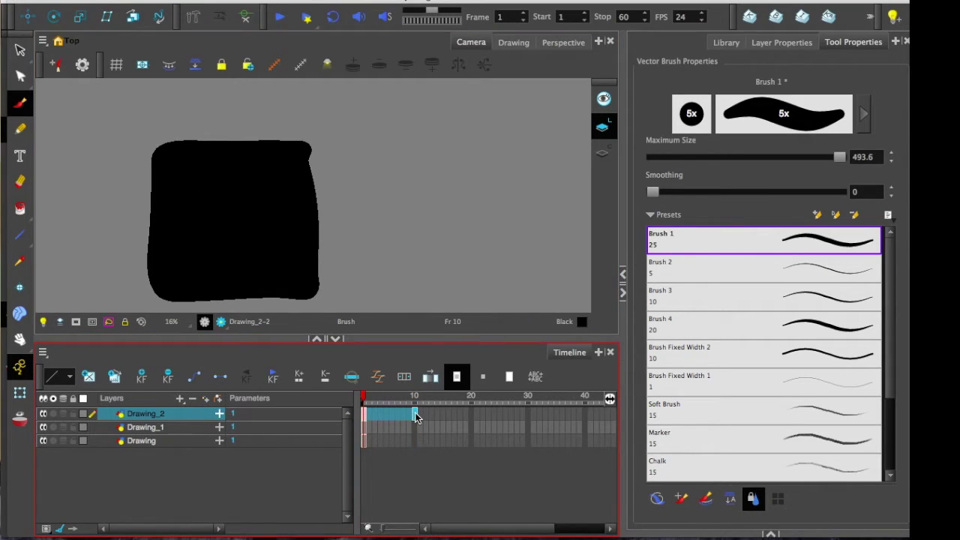
{"action": "right_click", "coordinate": [375, 420]}
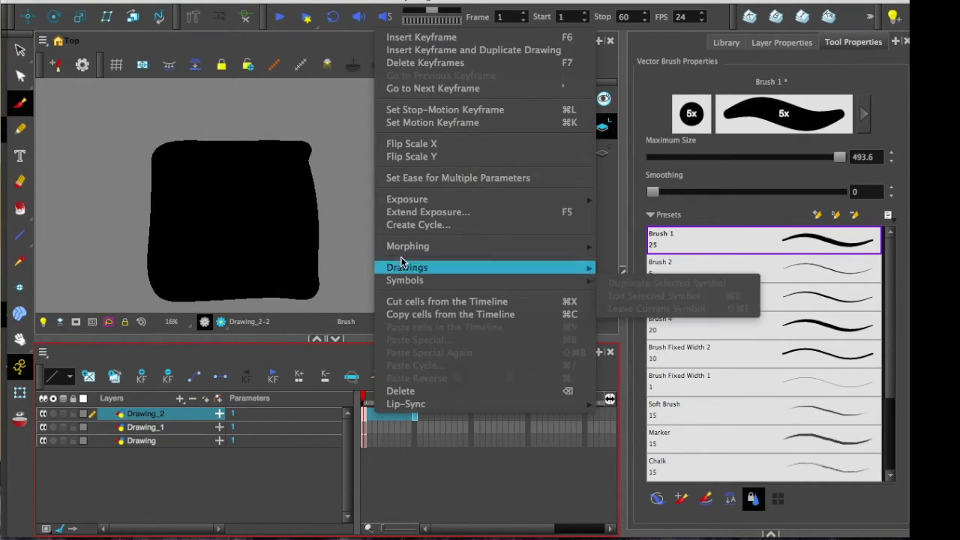
{"action": "mouse_move", "coordinate": [413, 254]}
{"action": "left_click", "coordinate": [616, 252]}
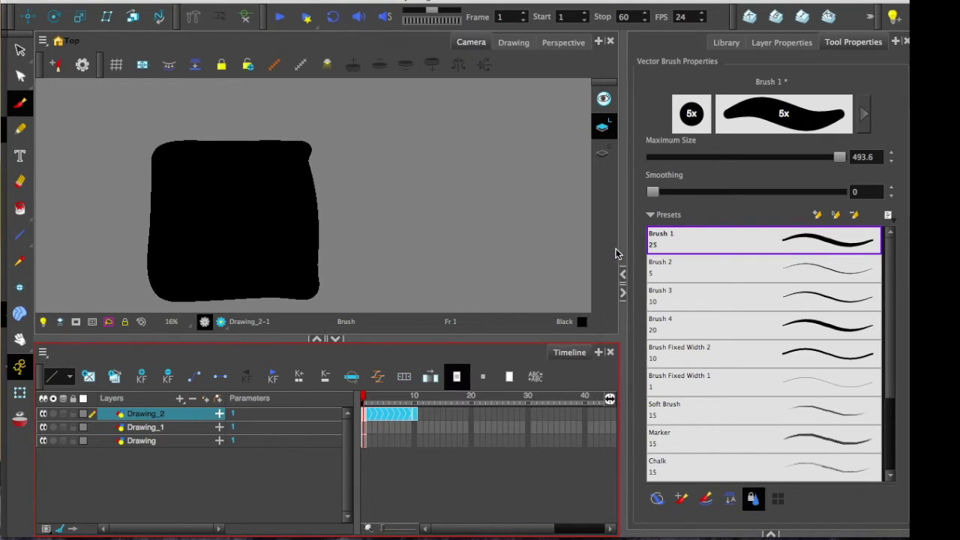
{"action": "left_click", "coordinate": [386, 441]}
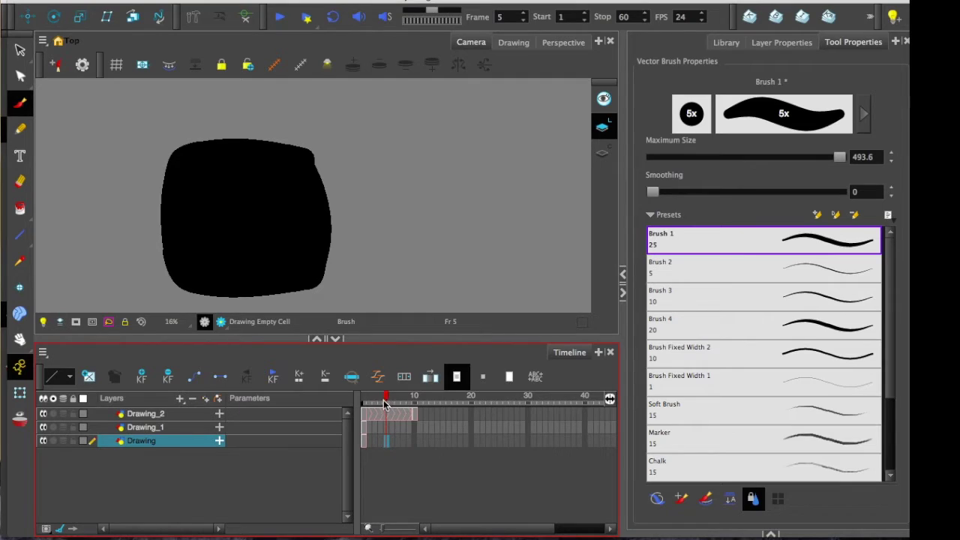
{"action": "left_click_drag", "start_coordinate": [383, 404], "coordinate": [360, 419]}
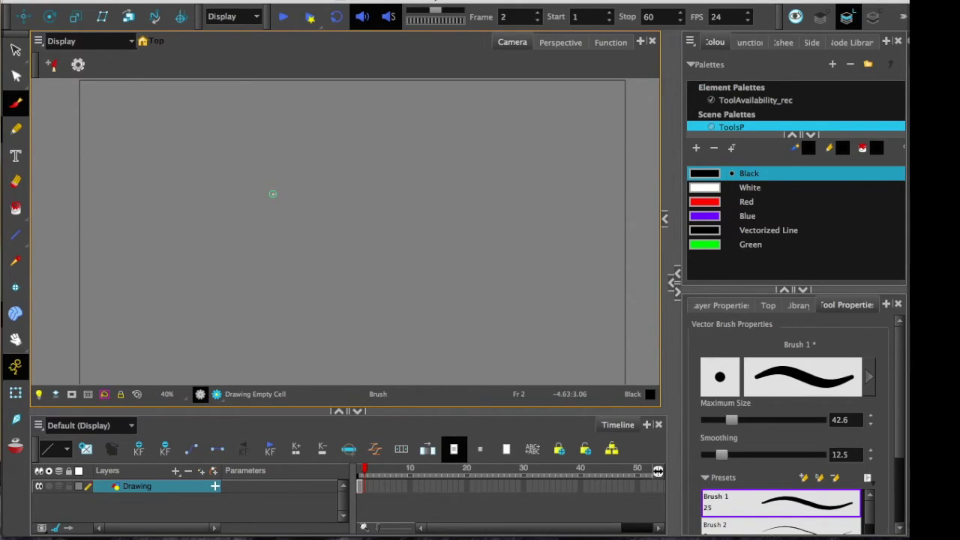
Step: Raise the brush size to 51.2 and sketch a jointed limb with double-headed arcs across it
{"action": "left_click_drag", "start_coordinate": [732, 421], "coordinate": [739, 427]}
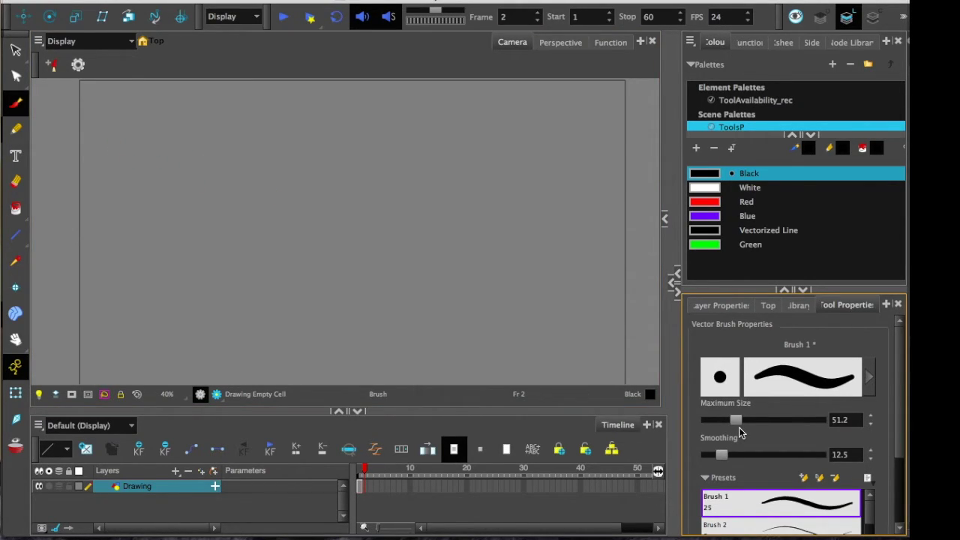
{"action": "mouse_move", "coordinate": [181, 117]}
{"action": "left_mouse_down"}
{"action": "mouse_move", "coordinate": [172, 210]}
{"action": "mouse_move", "coordinate": [186, 129]}
{"action": "left_mouse_up"}
{"action": "mouse_move", "coordinate": [171, 199]}
{"action": "left_mouse_down"}
{"action": "mouse_move", "coordinate": [143, 276]}
{"action": "mouse_move", "coordinate": [171, 255]}
{"action": "mouse_move", "coordinate": [141, 267]}
{"action": "mouse_move", "coordinate": [149, 279]}
{"action": "mouse_move", "coordinate": [120, 278]}
{"action": "mouse_move", "coordinate": [136, 325]}
{"action": "mouse_move", "coordinate": [145, 283]}
{"action": "left_mouse_up"}
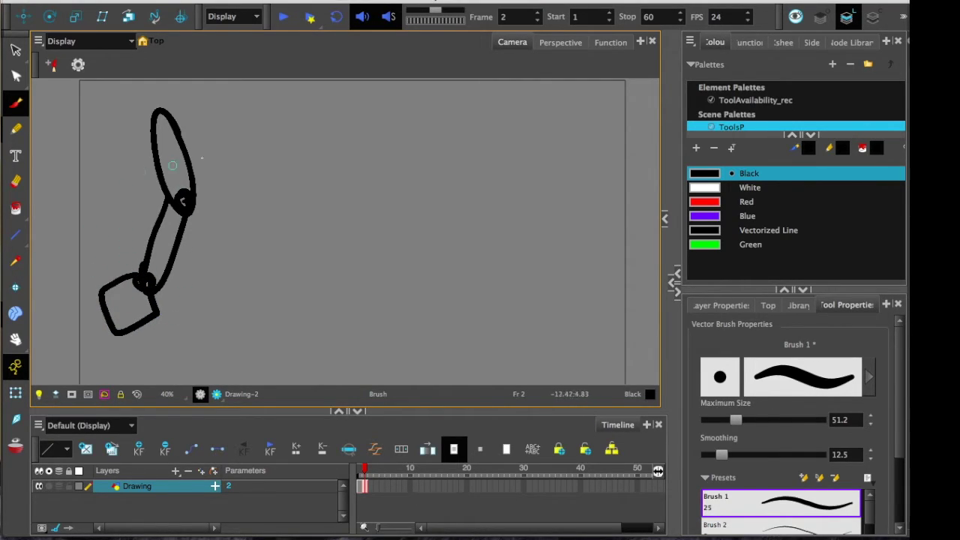
{"action": "mouse_move", "coordinate": [216, 114]}
{"action": "left_mouse_down"}
{"action": "mouse_move", "coordinate": [218, 126]}
{"action": "mouse_move", "coordinate": [134, 168]}
{"action": "mouse_move", "coordinate": [139, 177]}
{"action": "mouse_move", "coordinate": [220, 136]}
{"action": "left_mouse_up"}
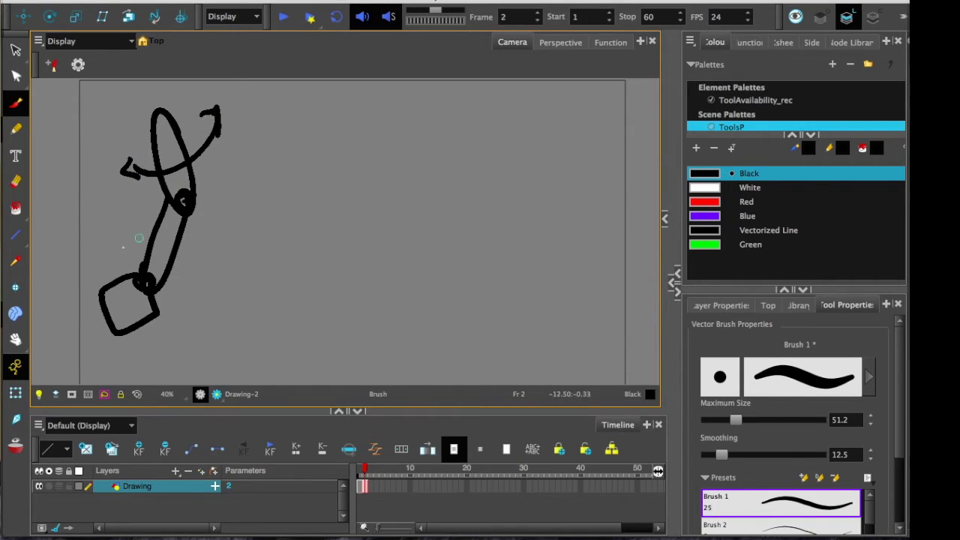
{"action": "mouse_move", "coordinate": [111, 230]}
{"action": "left_mouse_down"}
{"action": "mouse_move", "coordinate": [200, 255]}
{"action": "mouse_move", "coordinate": [188, 262]}
{"action": "left_mouse_up"}
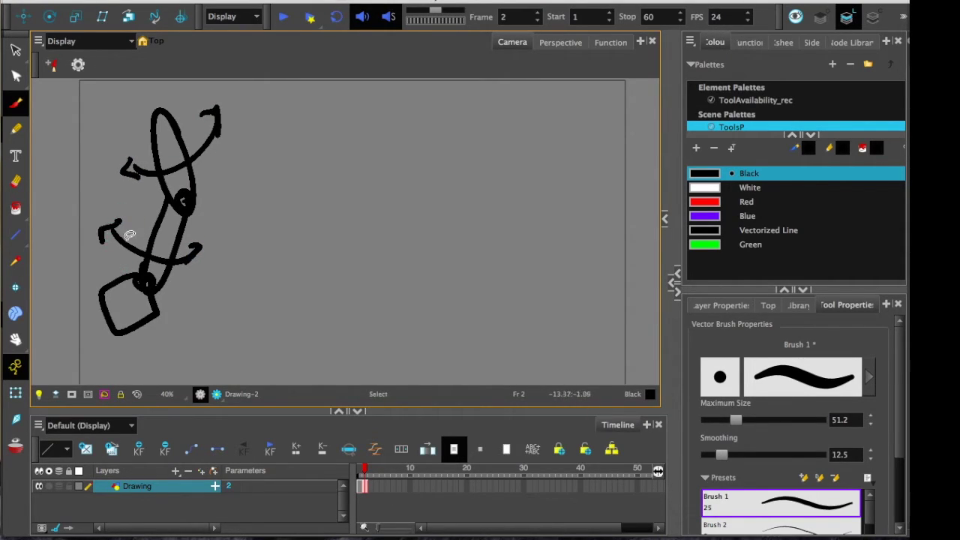
{"action": "key", "text": "ctrl+z"}
{"action": "key", "text": "ctrl+z"}
{"action": "mouse_move", "coordinate": [114, 231]}
{"action": "left_mouse_down"}
{"action": "mouse_move", "coordinate": [174, 268]}
{"action": "mouse_move", "coordinate": [199, 262]}
{"action": "left_mouse_up"}
{"action": "mouse_move", "coordinate": [122, 239]}
{"action": "left_mouse_down"}
{"action": "mouse_move", "coordinate": [109, 227]}
{"action": "mouse_move", "coordinate": [109, 243]}
{"action": "left_mouse_up"}
{"action": "left_click_drag", "start_coordinate": [188, 252], "coordinate": [195, 265]}
{"action": "left_click_drag", "start_coordinate": [69, 327], "coordinate": [138, 352]}
{"action": "mouse_move", "coordinate": [124, 342]}
{"action": "left_mouse_down"}
{"action": "mouse_move", "coordinate": [131, 357]}
{"action": "mouse_move", "coordinate": [120, 362]}
{"action": "left_mouse_up"}
{"action": "left_click_drag", "start_coordinate": [82, 322], "coordinate": [67, 339]}
Step: Sketch a bent second limb with joint circles and curved arrows across the knee and ankle
{"action": "mouse_move", "coordinate": [333, 103]}
{"action": "left_mouse_down"}
{"action": "mouse_move", "coordinate": [350, 227]}
{"action": "mouse_move", "coordinate": [314, 312]}
{"action": "mouse_move", "coordinate": [322, 305]}
{"action": "left_mouse_up"}
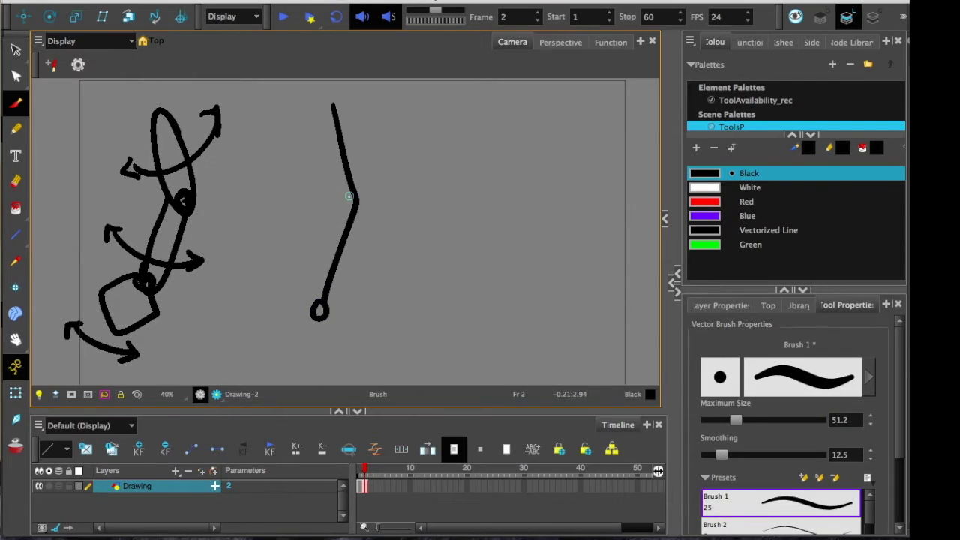
{"action": "mouse_move", "coordinate": [351, 192]}
{"action": "left_mouse_down"}
{"action": "mouse_move", "coordinate": [359, 202]}
{"action": "mouse_move", "coordinate": [354, 191]}
{"action": "left_mouse_up"}
{"action": "left_click_drag", "start_coordinate": [326, 95], "coordinate": [327, 95]}
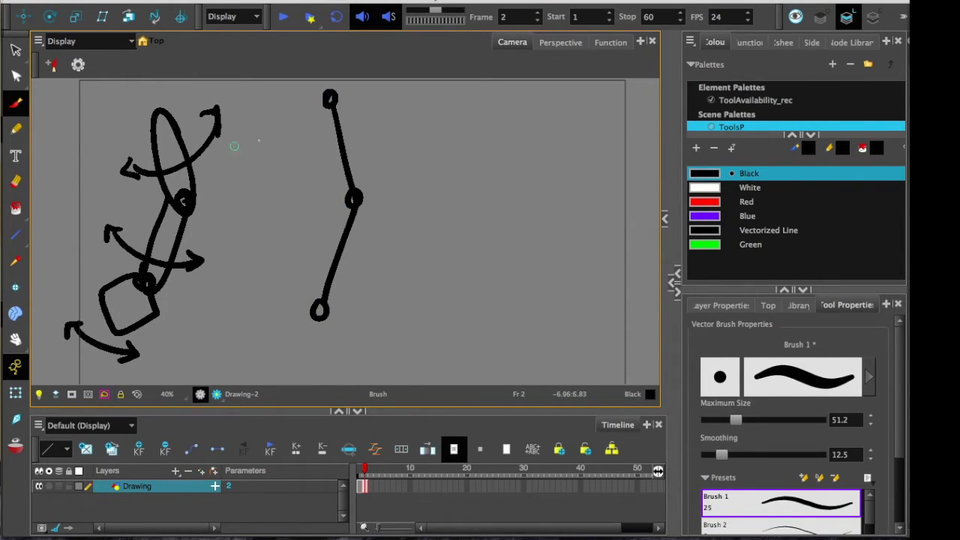
{"action": "mouse_move", "coordinate": [360, 150]}
{"action": "left_mouse_down"}
{"action": "mouse_move", "coordinate": [326, 70]}
{"action": "mouse_move", "coordinate": [311, 81]}
{"action": "mouse_move", "coordinate": [331, 177]}
{"action": "mouse_move", "coordinate": [320, 265]}
{"action": "mouse_move", "coordinate": [308, 292]}
{"action": "mouse_move", "coordinate": [271, 321]}
{"action": "mouse_move", "coordinate": [286, 337]}
{"action": "mouse_move", "coordinate": [286, 366]}
{"action": "mouse_move", "coordinate": [328, 376]}
{"action": "mouse_move", "coordinate": [374, 185]}
{"action": "mouse_move", "coordinate": [362, 140]}
{"action": "left_mouse_up"}
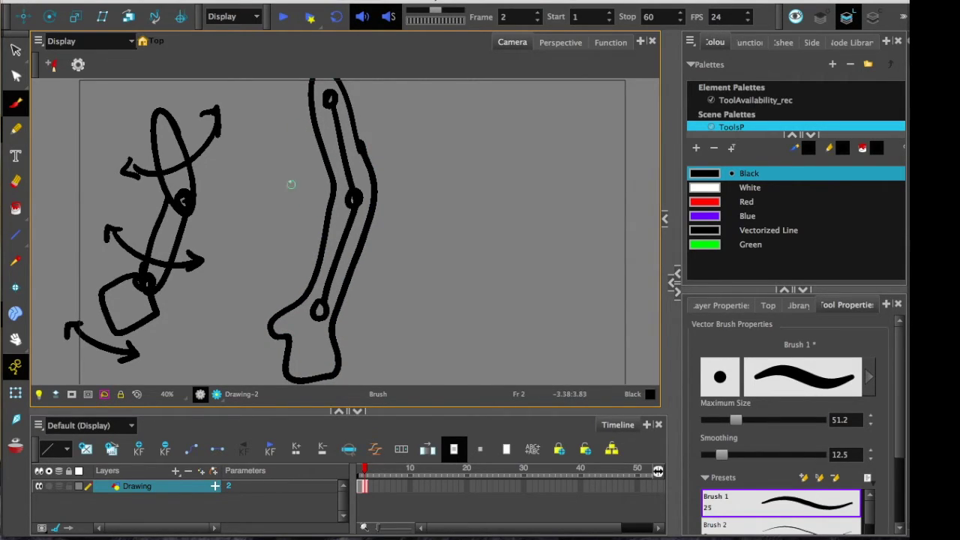
{"action": "mouse_move", "coordinate": [289, 180]}
{"action": "left_mouse_down"}
{"action": "mouse_move", "coordinate": [396, 230]}
{"action": "mouse_move", "coordinate": [405, 222]}
{"action": "mouse_move", "coordinate": [397, 239]}
{"action": "mouse_move", "coordinate": [278, 193]}
{"action": "left_mouse_up"}
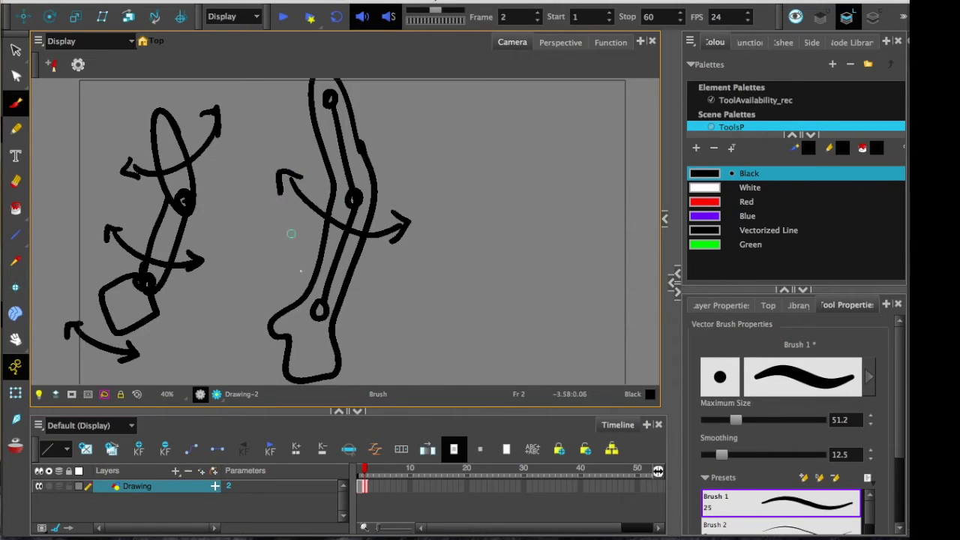
{"action": "mouse_move", "coordinate": [361, 310]}
{"action": "left_mouse_down"}
{"action": "mouse_move", "coordinate": [300, 312]}
{"action": "mouse_move", "coordinate": [282, 283]}
{"action": "mouse_move", "coordinate": [269, 289]}
{"action": "mouse_move", "coordinate": [359, 323]}
{"action": "left_mouse_up"}
{"action": "scroll", "coordinate": [38, 347], "scroll_direction": "left", "scroll_amount": 3}
{"action": "scroll", "coordinate": [38, 347], "scroll_direction": "down", "scroll_amount": 2}
Step: Enclose the left and right figures in brushed ellipses
{"action": "scroll", "coordinate": [118, 283], "scroll_direction": "up", "scroll_amount": 3}
{"action": "scroll", "coordinate": [118, 283], "scroll_direction": "right", "scroll_amount": 1}
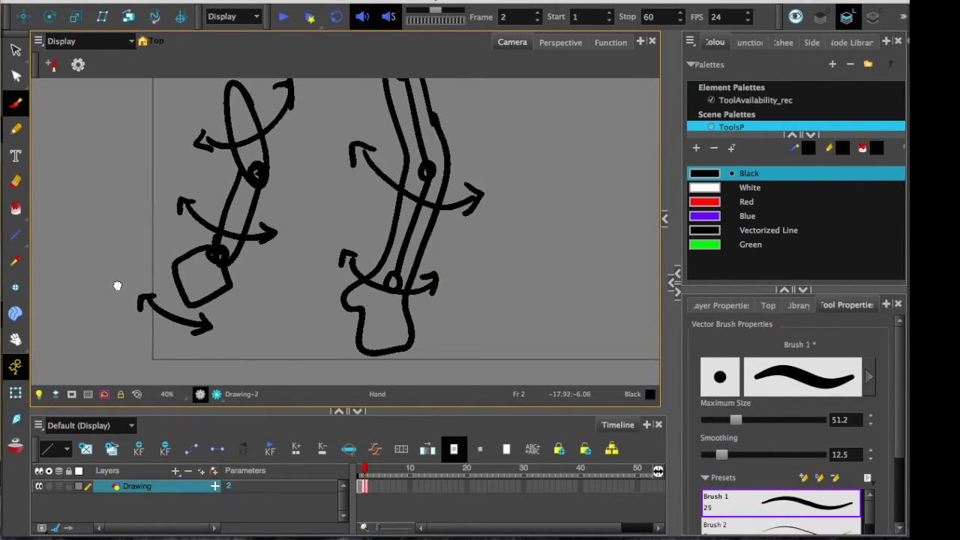
{"action": "mouse_move", "coordinate": [152, 134]}
{"action": "left_mouse_down"}
{"action": "mouse_move", "coordinate": [112, 289]}
{"action": "mouse_move", "coordinate": [194, 136]}
{"action": "left_mouse_up"}
{"action": "mouse_move", "coordinate": [330, 161]}
{"action": "left_mouse_down"}
{"action": "mouse_move", "coordinate": [385, 106]}
{"action": "mouse_move", "coordinate": [309, 273]}
{"action": "mouse_move", "coordinate": [322, 171]}
{"action": "left_mouse_up"}
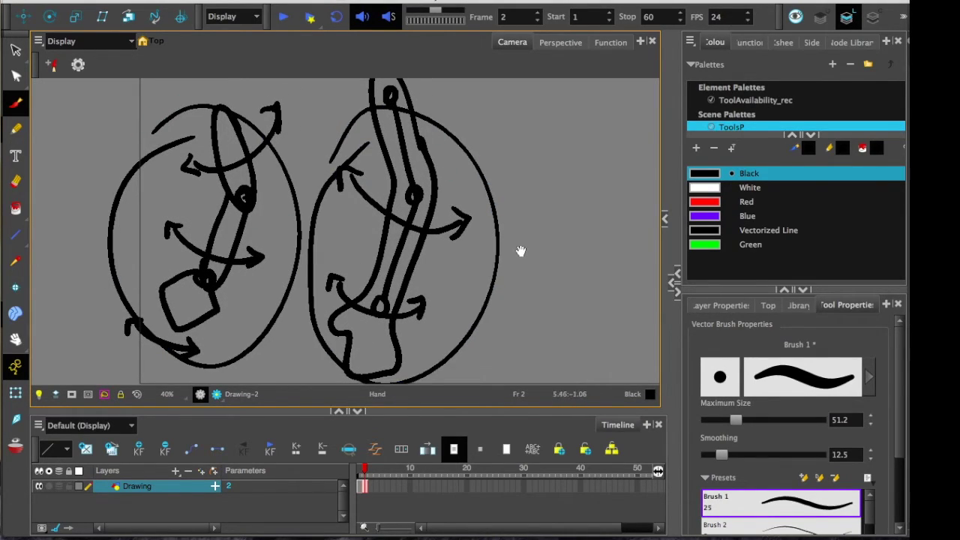
{"action": "mouse_move", "coordinate": [520, 250]}
{"action": "left_mouse_down"}
{"action": "mouse_move", "coordinate": [295, 272]}
{"action": "mouse_move", "coordinate": [225, 250]}
{"action": "mouse_move", "coordinate": [246, 238]}
{"action": "left_mouse_up"}
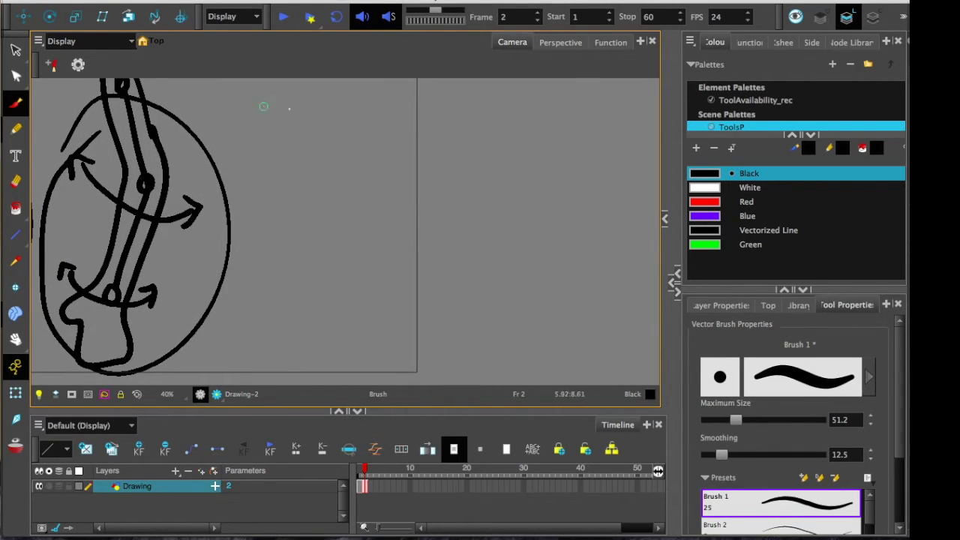
Step: Draw a three-circle joint chain linked by a line, adding a hooked foot and a raised arm
{"action": "left_click_drag", "start_coordinate": [264, 107], "coordinate": [299, 140]}
{"action": "left_click_drag", "start_coordinate": [338, 110], "coordinate": [337, 114]}
{"action": "left_click_drag", "start_coordinate": [369, 216], "coordinate": [367, 219]}
{"action": "left_click_drag", "start_coordinate": [352, 335], "coordinate": [351, 339]}
{"action": "mouse_move", "coordinate": [339, 126]}
{"action": "left_mouse_down"}
{"action": "mouse_move", "coordinate": [364, 284]}
{"action": "mouse_move", "coordinate": [352, 348]}
{"action": "left_mouse_up"}
{"action": "left_click_drag", "start_coordinate": [387, 158], "coordinate": [330, 192]}
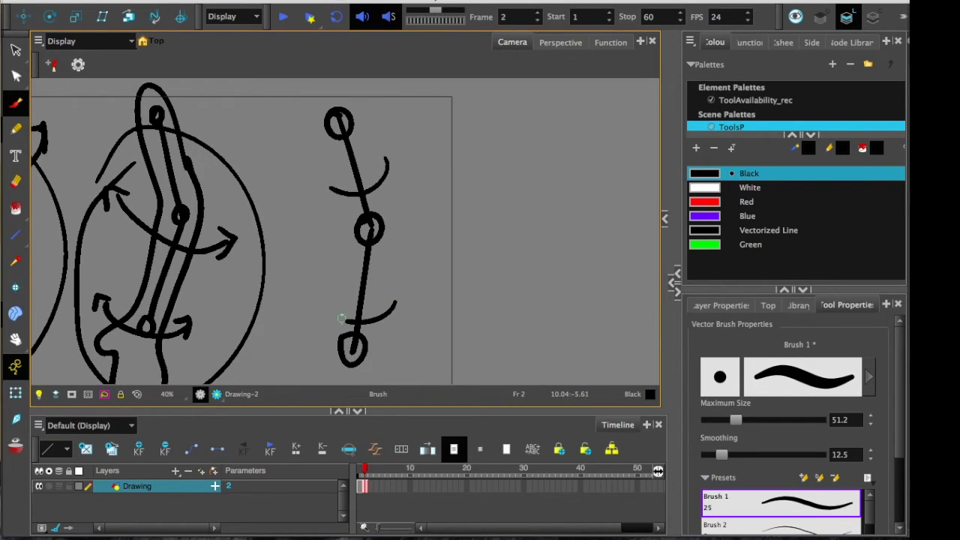
{"action": "key", "text": "ctrl+z"}
{"action": "key", "text": "ctrl+z"}
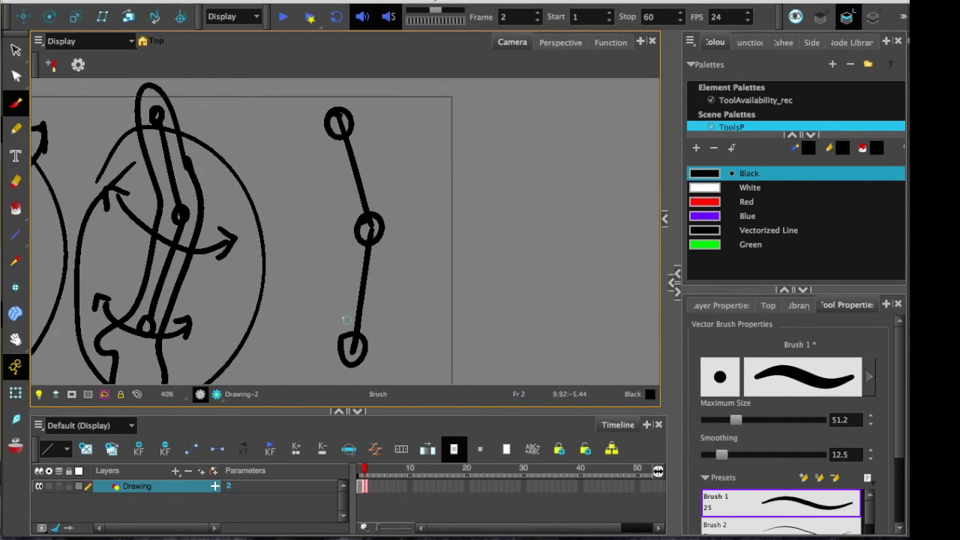
{"action": "scroll", "coordinate": [346, 321], "scroll_direction": "down", "scroll_amount": 1}
{"action": "mouse_move", "coordinate": [347, 340]}
{"action": "left_mouse_down"}
{"action": "mouse_move", "coordinate": [317, 363]}
{"action": "mouse_move", "coordinate": [365, 370]}
{"action": "left_mouse_up"}
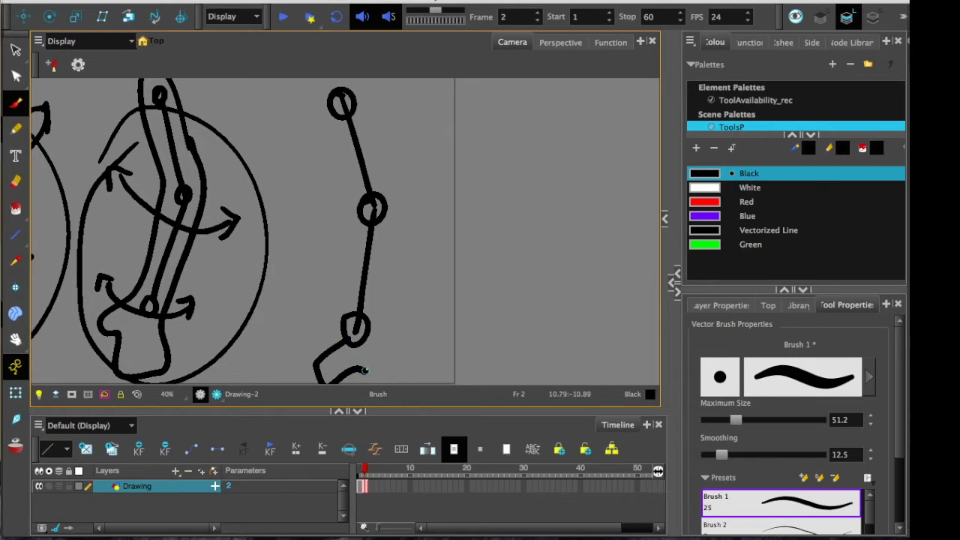
{"action": "left_click_drag", "start_coordinate": [398, 197], "coordinate": [459, 168]}
{"action": "left_click_drag", "start_coordinate": [339, 81], "coordinate": [343, 82]}
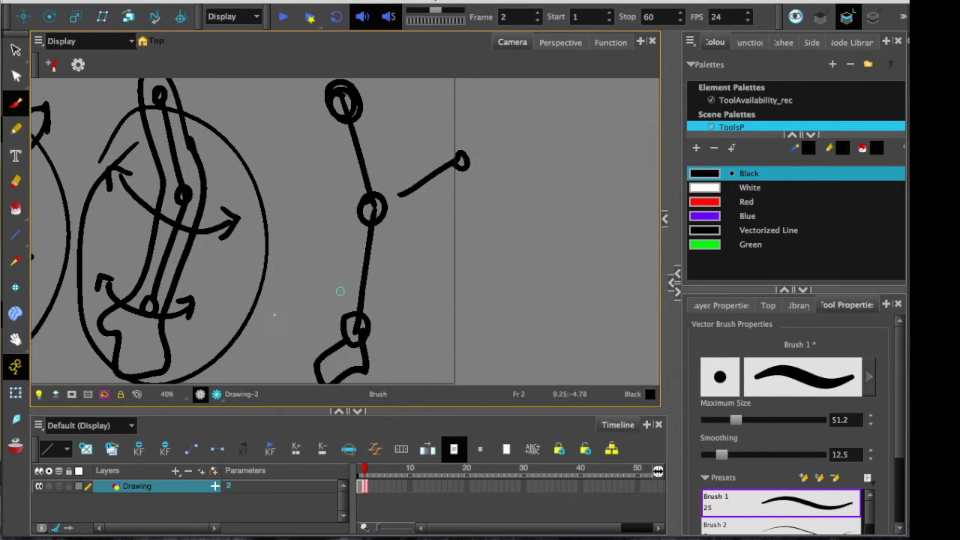
Step: Add a triangle linking the joints and a curved arrow from the big circle toward the foot
{"action": "mouse_move", "coordinate": [232, 264]}
{"action": "left_mouse_down"}
{"action": "mouse_move", "coordinate": [321, 174]}
{"action": "mouse_move", "coordinate": [270, 311]}
{"action": "left_mouse_up"}
{"action": "mouse_move", "coordinate": [308, 216]}
{"action": "left_mouse_down"}
{"action": "mouse_move", "coordinate": [221, 214]}
{"action": "mouse_move", "coordinate": [283, 83]}
{"action": "mouse_move", "coordinate": [315, 154]}
{"action": "left_mouse_up"}
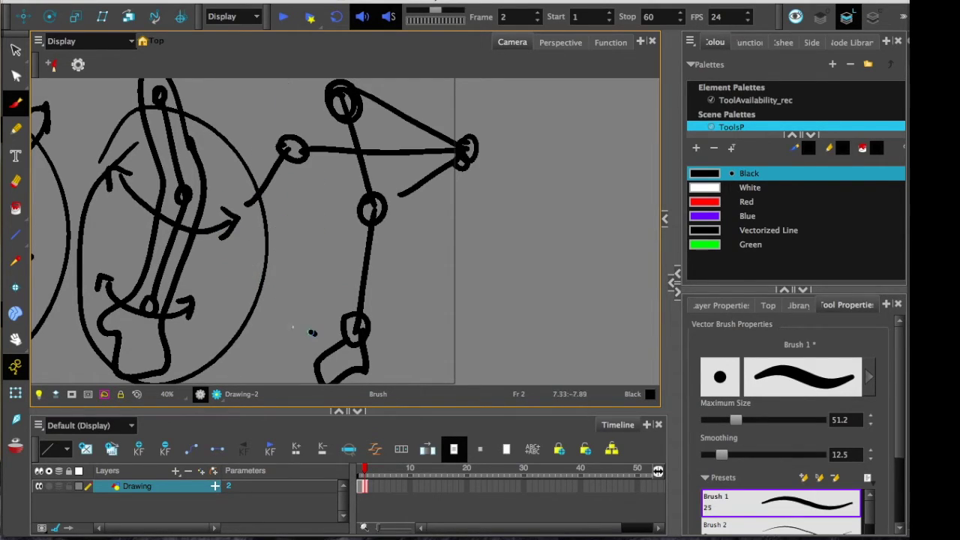
{"action": "left_click_drag", "start_coordinate": [240, 225], "coordinate": [317, 333]}
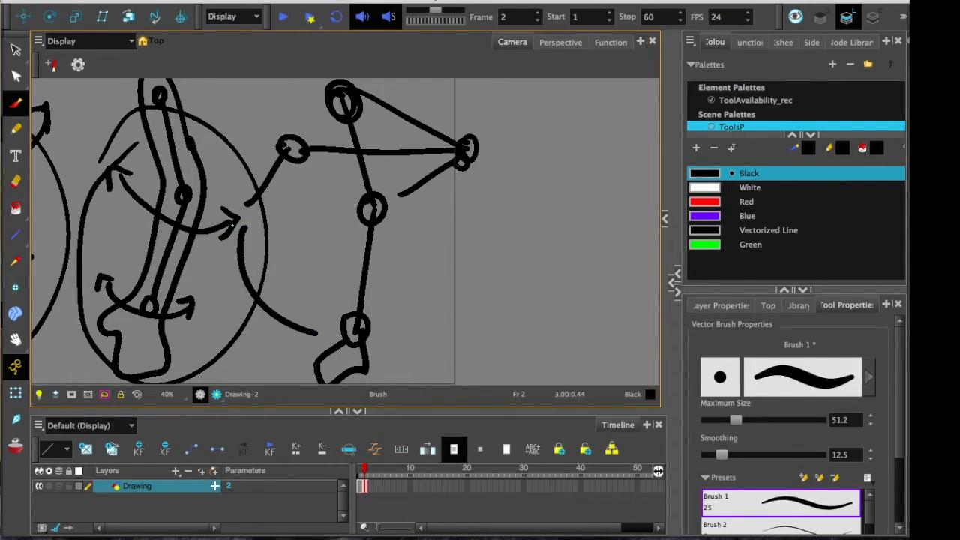
{"action": "left_click_drag", "start_coordinate": [246, 205], "coordinate": [258, 245]}
{"action": "mouse_move", "coordinate": [302, 307]}
{"action": "left_mouse_down"}
{"action": "mouse_move", "coordinate": [307, 334]}
{"action": "mouse_move", "coordinate": [286, 342]}
{"action": "left_mouse_up"}
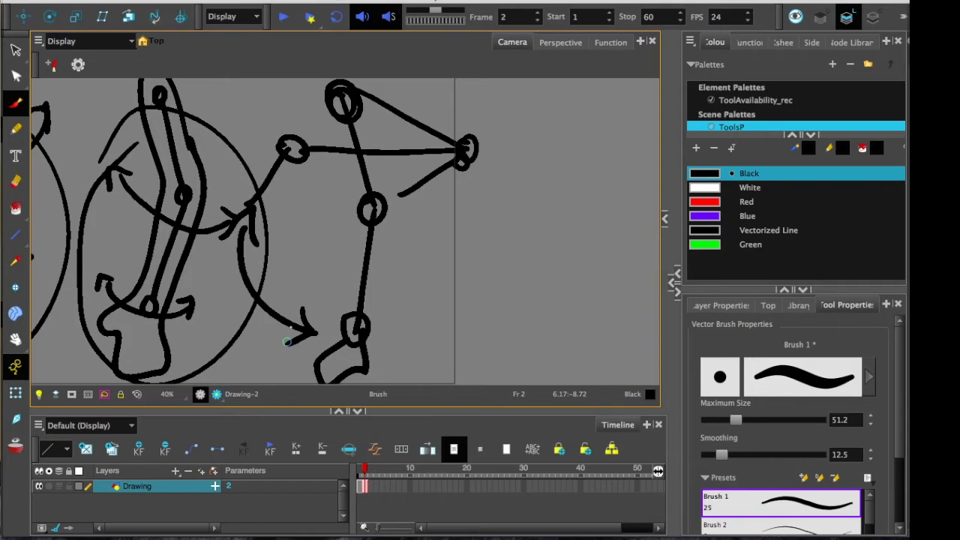
{"action": "left_click_drag", "start_coordinate": [450, 230], "coordinate": [82, 232]}
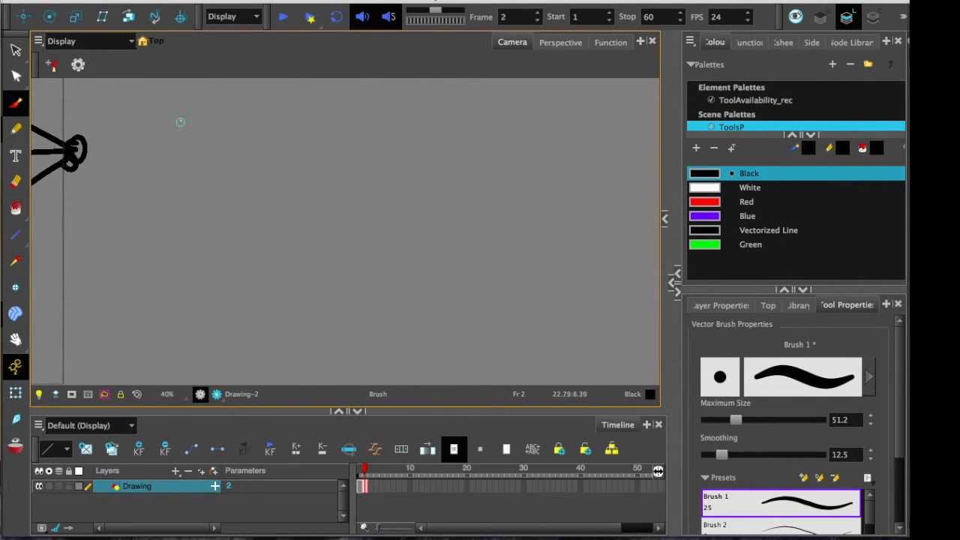
Step: Draw a long jointed line with small loops at its bottom and upper joint, redoing one stroke
{"action": "left_click_drag", "start_coordinate": [153, 90], "coordinate": [202, 204]}
{"action": "key", "text": "ctrl+z"}
{"action": "mouse_move", "coordinate": [153, 89]}
{"action": "left_mouse_down"}
{"action": "mouse_move", "coordinate": [209, 220]}
{"action": "mouse_move", "coordinate": [174, 340]}
{"action": "left_mouse_up"}
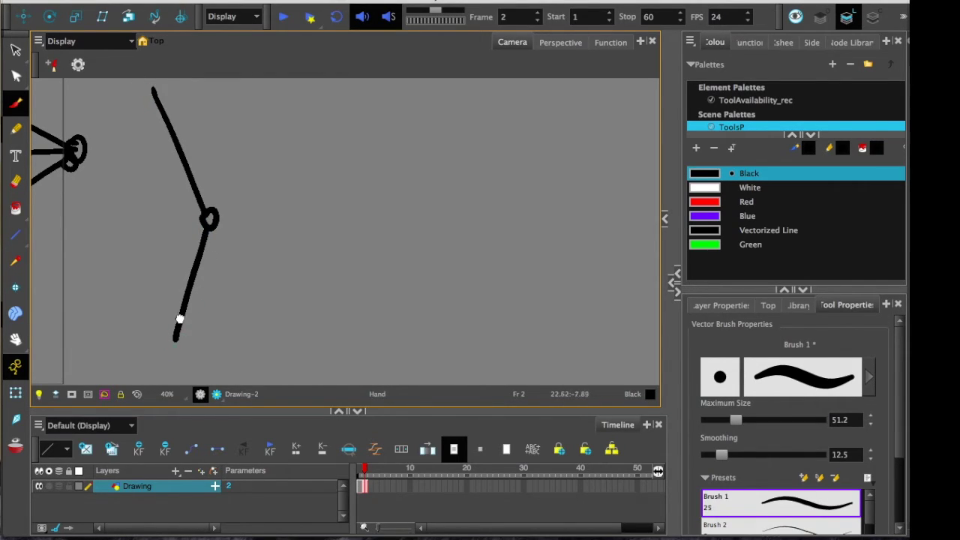
{"action": "scroll", "coordinate": [178, 325], "scroll_direction": "down", "scroll_amount": 2}
{"action": "mouse_move", "coordinate": [184, 290]}
{"action": "left_mouse_down"}
{"action": "mouse_move", "coordinate": [185, 316]}
{"action": "mouse_move", "coordinate": [215, 381]}
{"action": "left_mouse_up"}
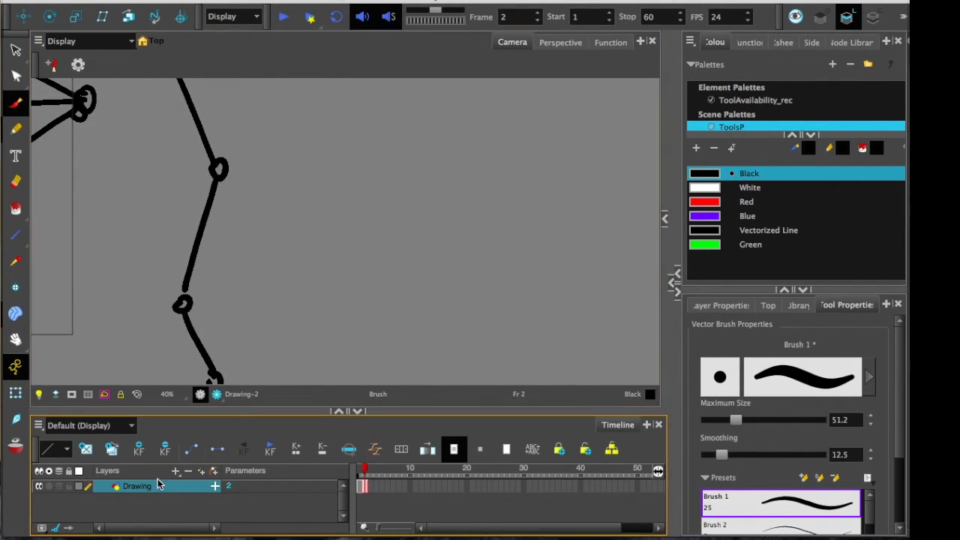
{"action": "left_click", "coordinate": [157, 483]}
{"action": "mouse_move", "coordinate": [217, 131]}
{"action": "left_mouse_down"}
{"action": "mouse_move", "coordinate": [199, 162]}
{"action": "mouse_move", "coordinate": [214, 149]}
{"action": "left_mouse_up"}
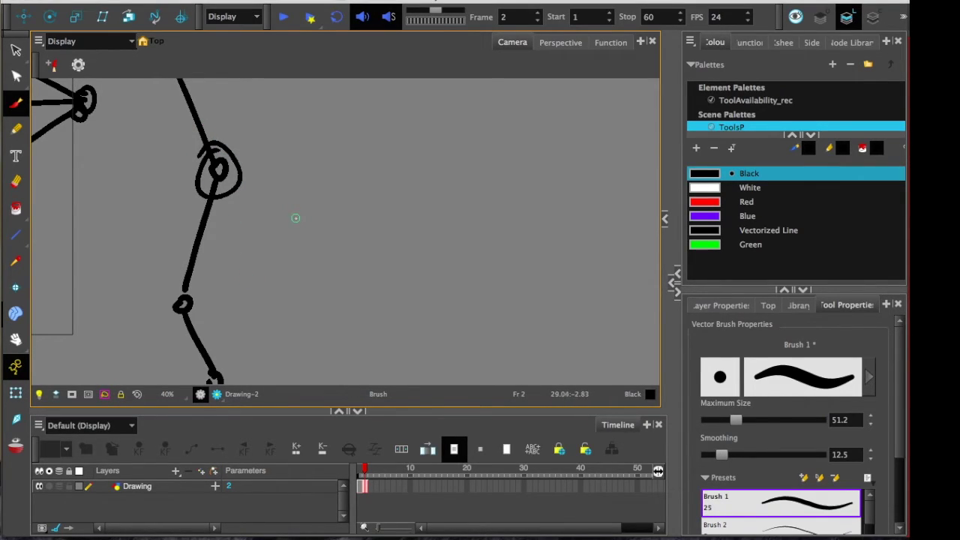
Step: Draw a long curved limb with branch strokes at both ends and a looping outline around it
{"action": "mouse_move", "coordinate": [308, 89]}
{"action": "left_mouse_down"}
{"action": "mouse_move", "coordinate": [364, 200]}
{"action": "mouse_move", "coordinate": [374, 300]}
{"action": "mouse_move", "coordinate": [366, 353]}
{"action": "left_mouse_up"}
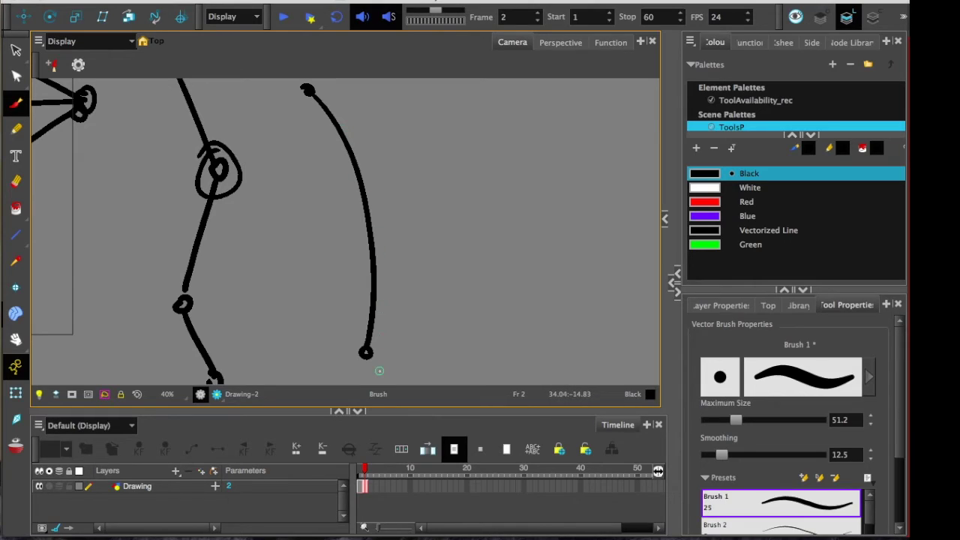
{"action": "left_click_drag", "start_coordinate": [309, 90], "coordinate": [393, 144]}
{"action": "left_click_drag", "start_coordinate": [366, 352], "coordinate": [413, 260]}
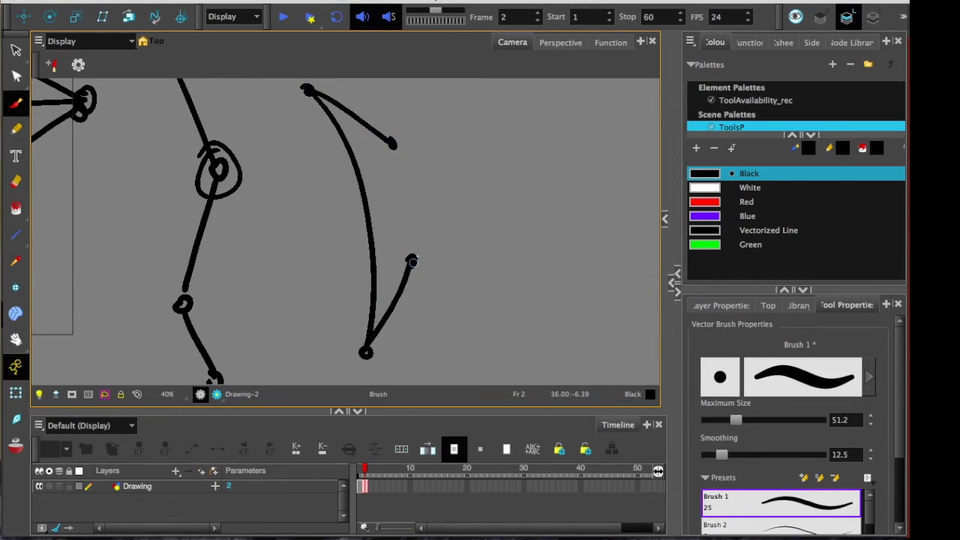
{"action": "mouse_move", "coordinate": [283, 88]}
{"action": "left_mouse_down"}
{"action": "mouse_move", "coordinate": [330, 166]}
{"action": "mouse_move", "coordinate": [402, 351]}
{"action": "mouse_move", "coordinate": [312, 79]}
{"action": "left_mouse_up"}
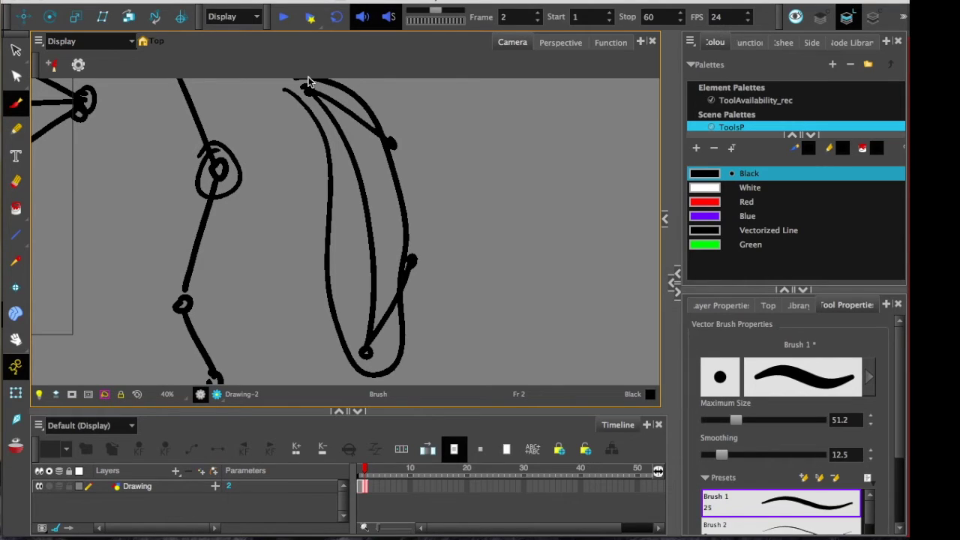
Step: Brush-sketch a shield shape on frame 2 and trace a looping outer outline around it
{"action": "scroll", "coordinate": [450, 252], "scroll_direction": "right", "scroll_amount": 8}
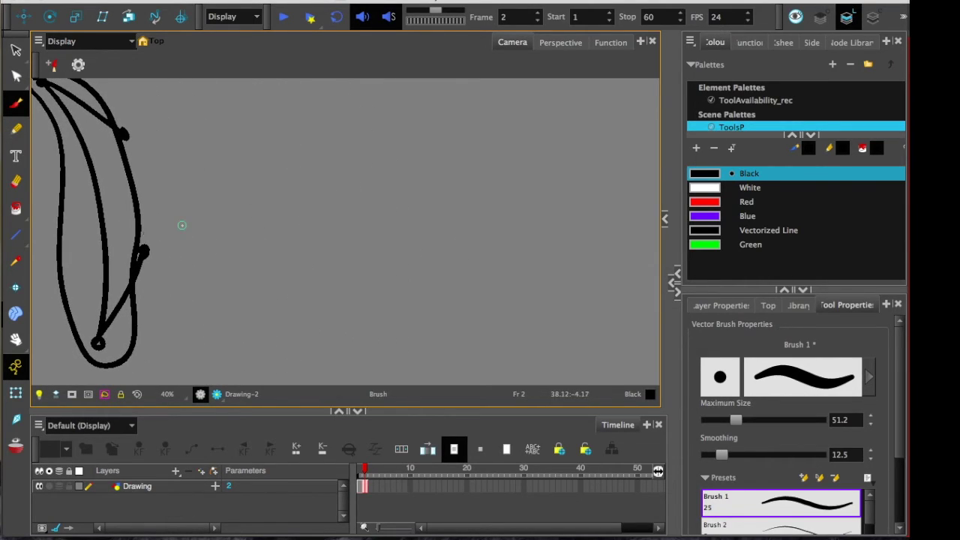
{"action": "scroll", "coordinate": [182, 225], "scroll_direction": "right", "scroll_amount": 2}
{"action": "mouse_move", "coordinate": [345, 144]}
{"action": "left_mouse_down"}
{"action": "mouse_move", "coordinate": [333, 293]}
{"action": "mouse_move", "coordinate": [405, 339]}
{"action": "mouse_move", "coordinate": [494, 225]}
{"action": "mouse_move", "coordinate": [352, 113]}
{"action": "mouse_move", "coordinate": [344, 178]}
{"action": "left_mouse_up"}
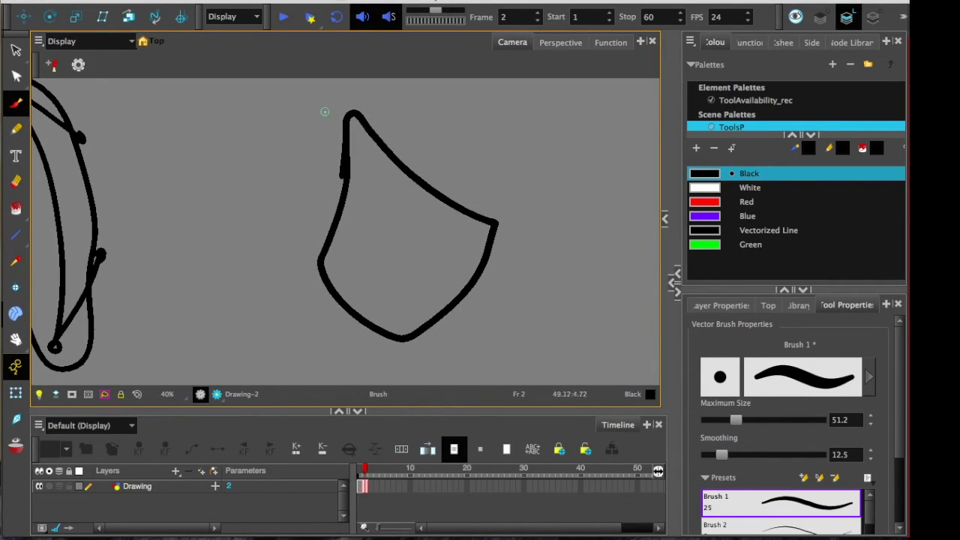
{"action": "mouse_move", "coordinate": [325, 111]}
{"action": "left_mouse_down"}
{"action": "mouse_move", "coordinate": [322, 217]}
{"action": "mouse_move", "coordinate": [297, 263]}
{"action": "mouse_move", "coordinate": [327, 320]}
{"action": "mouse_move", "coordinate": [405, 367]}
{"action": "left_mouse_up"}
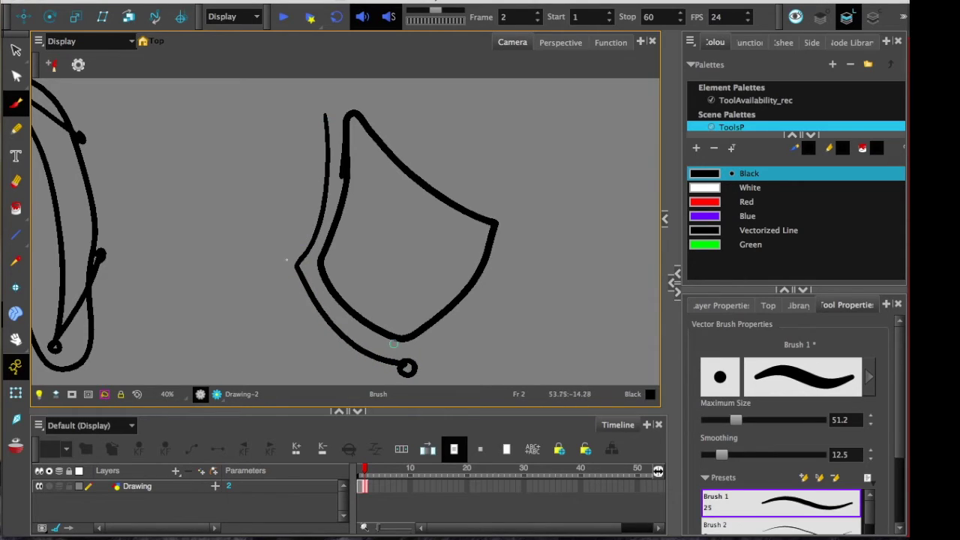
{"action": "left_click_drag", "start_coordinate": [298, 260], "coordinate": [286, 273]}
{"action": "mouse_move", "coordinate": [325, 117]}
{"action": "left_mouse_down"}
{"action": "mouse_move", "coordinate": [326, 87]}
{"action": "mouse_move", "coordinate": [347, 90]}
{"action": "mouse_move", "coordinate": [337, 80]}
{"action": "mouse_move", "coordinate": [449, 174]}
{"action": "mouse_move", "coordinate": [517, 210]}
{"action": "mouse_move", "coordinate": [504, 262]}
{"action": "mouse_move", "coordinate": [461, 339]}
{"action": "mouse_move", "coordinate": [467, 328]}
{"action": "mouse_move", "coordinate": [435, 358]}
{"action": "left_mouse_up"}
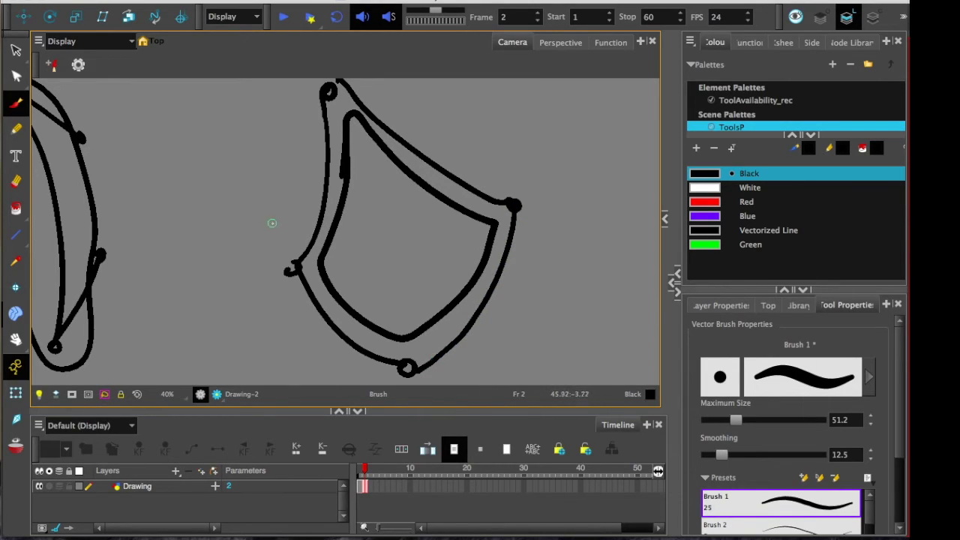
{"action": "left_click_drag", "start_coordinate": [274, 225], "coordinate": [279, 221]}
Step: Draw arrows pointing outward from the shield's right corner, bottom and left side
{"action": "mouse_move", "coordinate": [528, 190]}
{"action": "left_mouse_down"}
{"action": "mouse_move", "coordinate": [597, 133]}
{"action": "mouse_move", "coordinate": [594, 172]}
{"action": "left_mouse_up"}
{"action": "left_click_drag", "start_coordinate": [345, 281], "coordinate": [357, 239]}
{"action": "left_click_drag", "start_coordinate": [424, 347], "coordinate": [423, 384]}
{"action": "left_click_drag", "start_coordinate": [435, 373], "coordinate": [422, 384]}
{"action": "left_click_drag", "start_coordinate": [272, 216], "coordinate": [207, 197]}
{"action": "left_click_drag", "start_coordinate": [222, 201], "coordinate": [201, 207]}
{"action": "scroll", "coordinate": [272, 212], "scroll_direction": "up", "scroll_amount": 5}
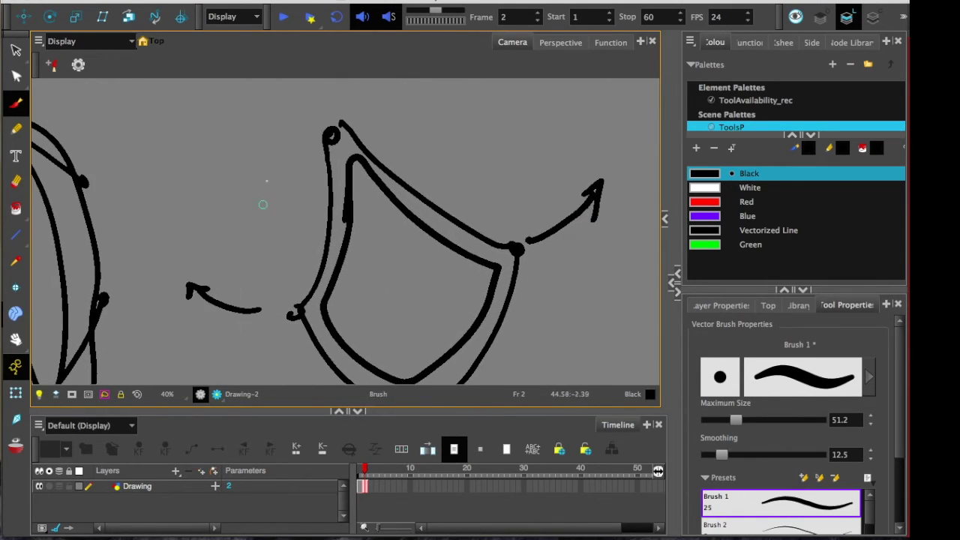